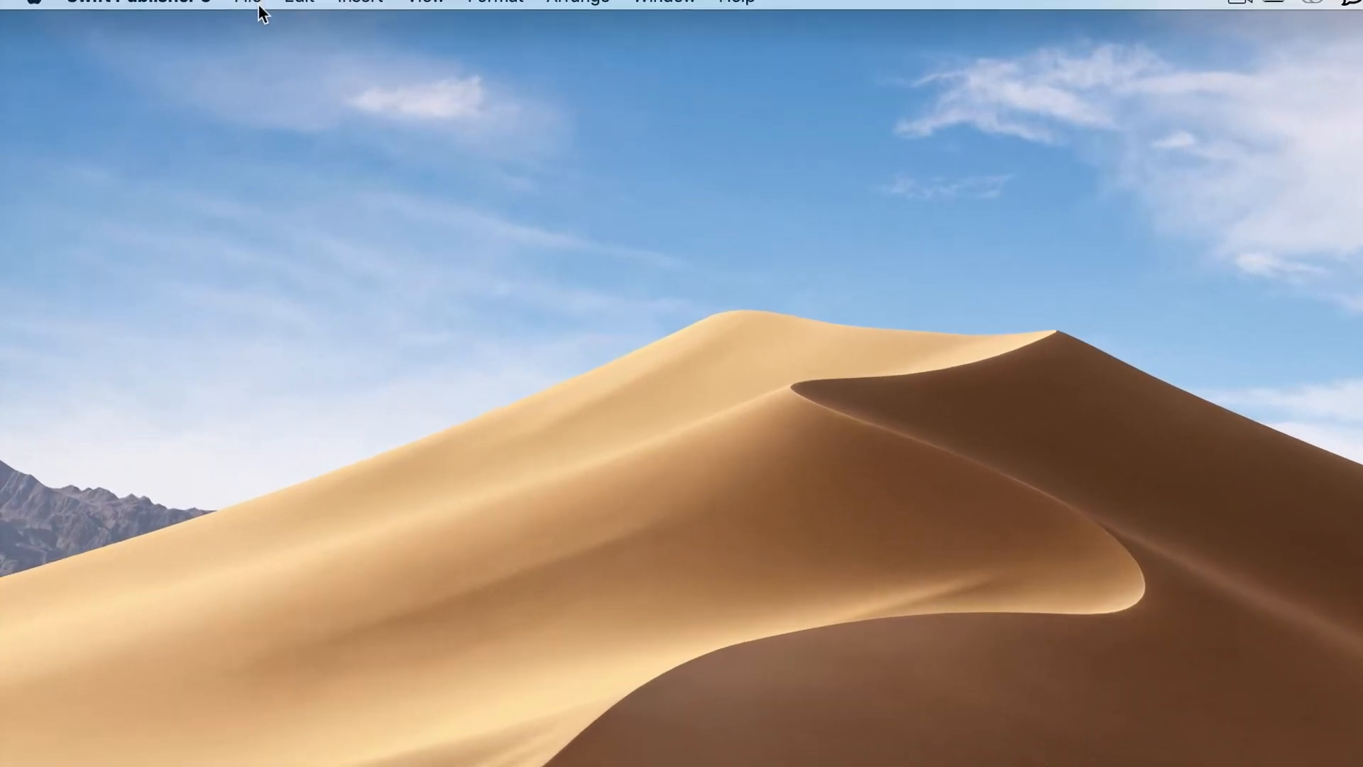
- Create a new document from the Random Circles template in the Music category of Discs and Media
click(259, 9)
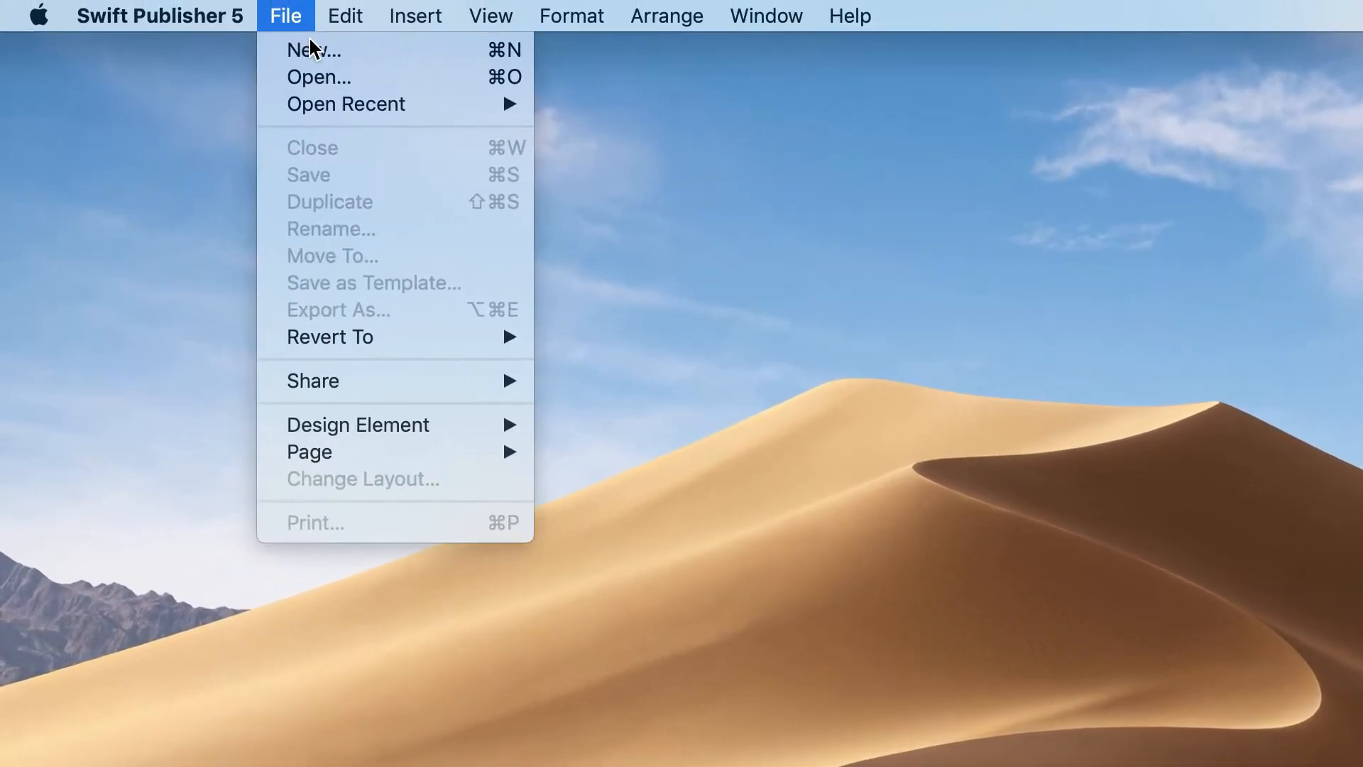
click(354, 58)
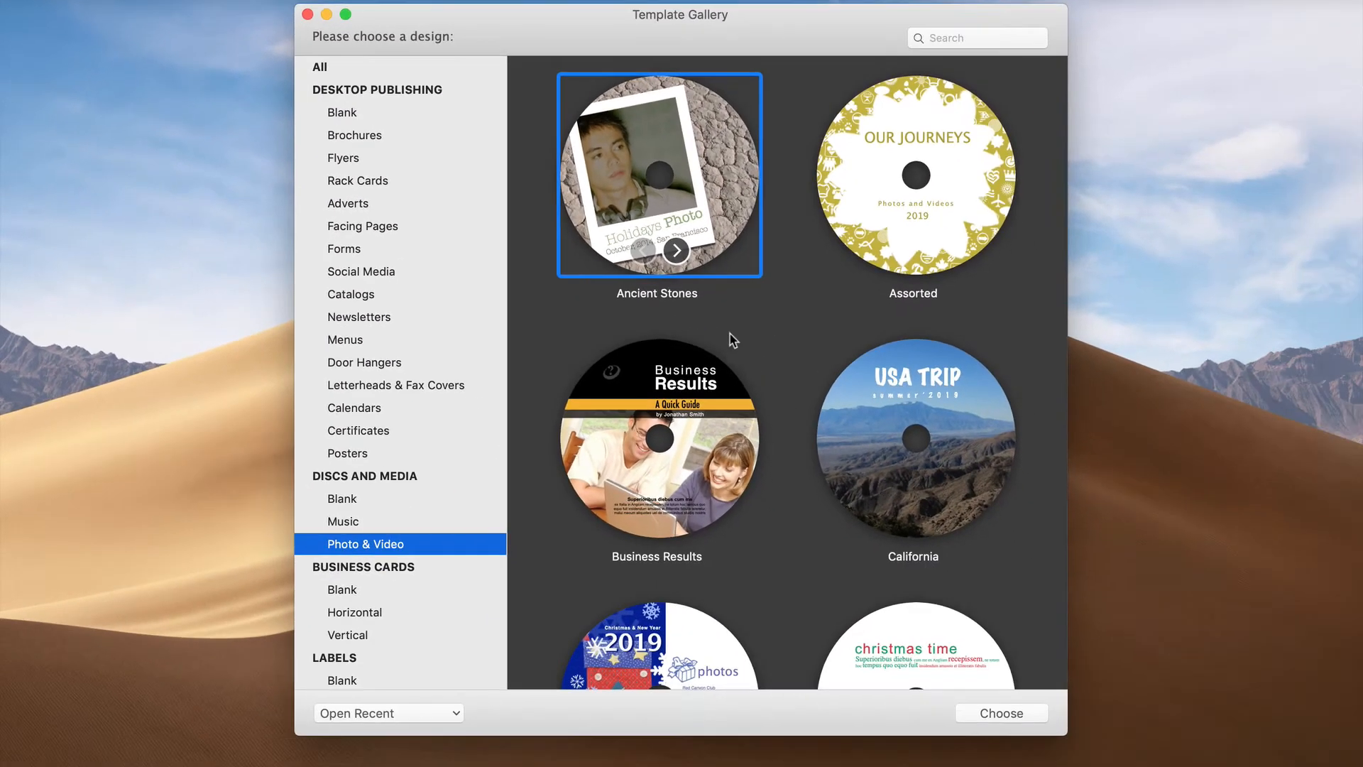
scroll(801, 324, down, 3)
scroll(801, 325, down, 3)
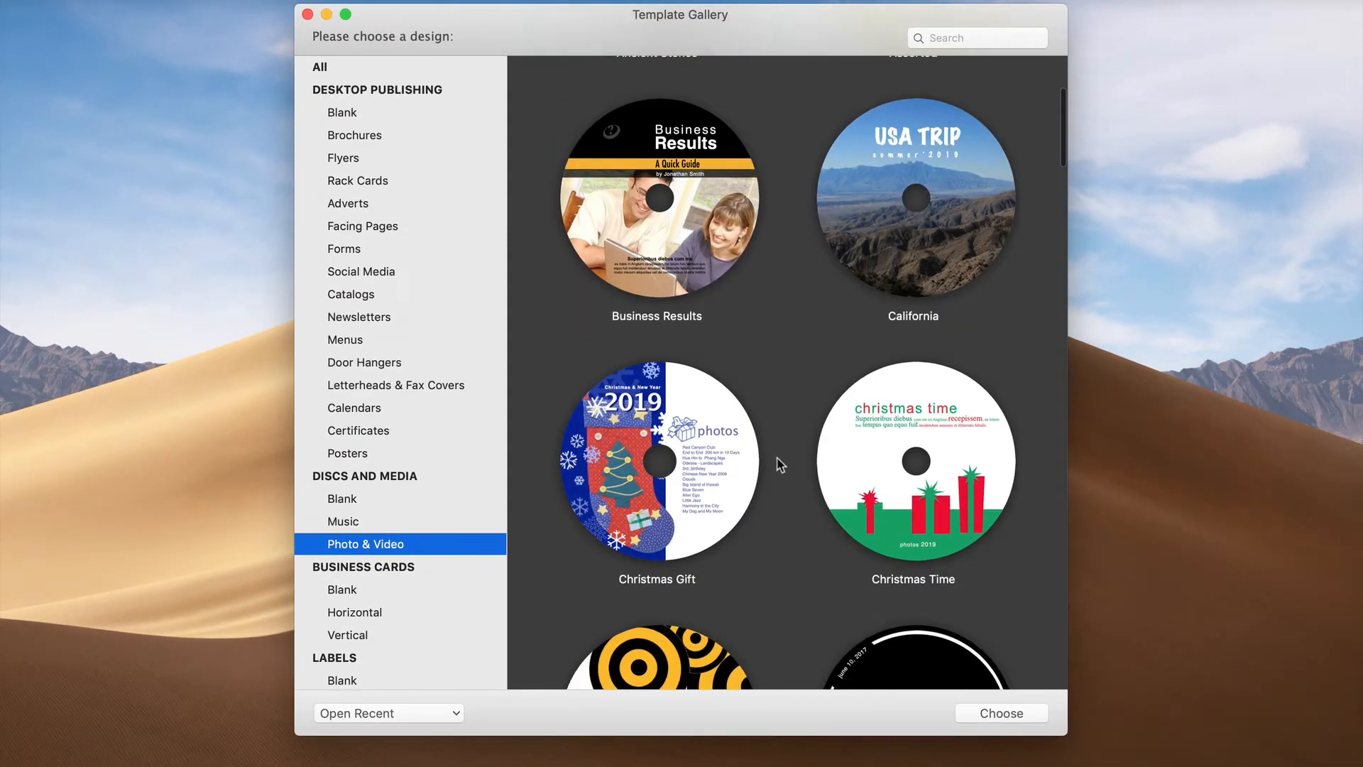
click(372, 502)
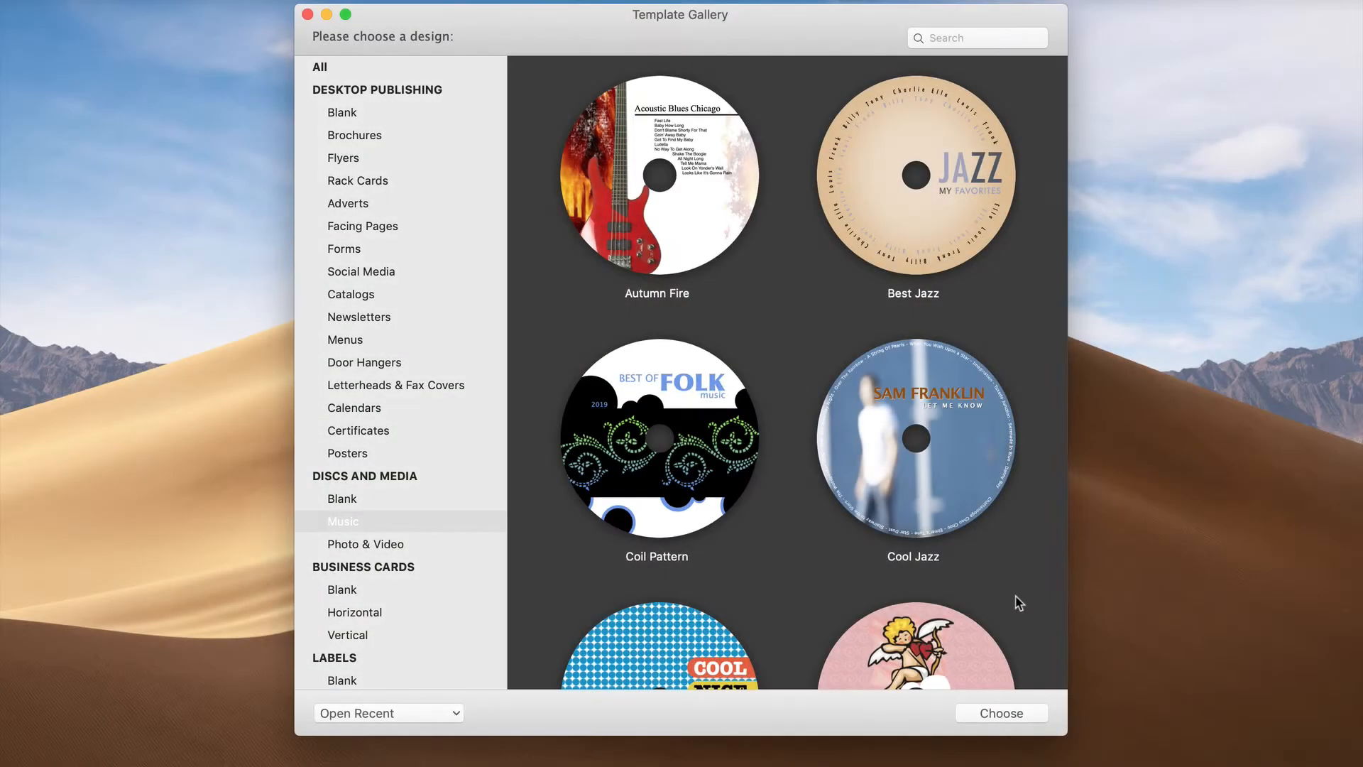
scroll(1020, 600, down, 5)
scroll(1020, 601, down, 6)
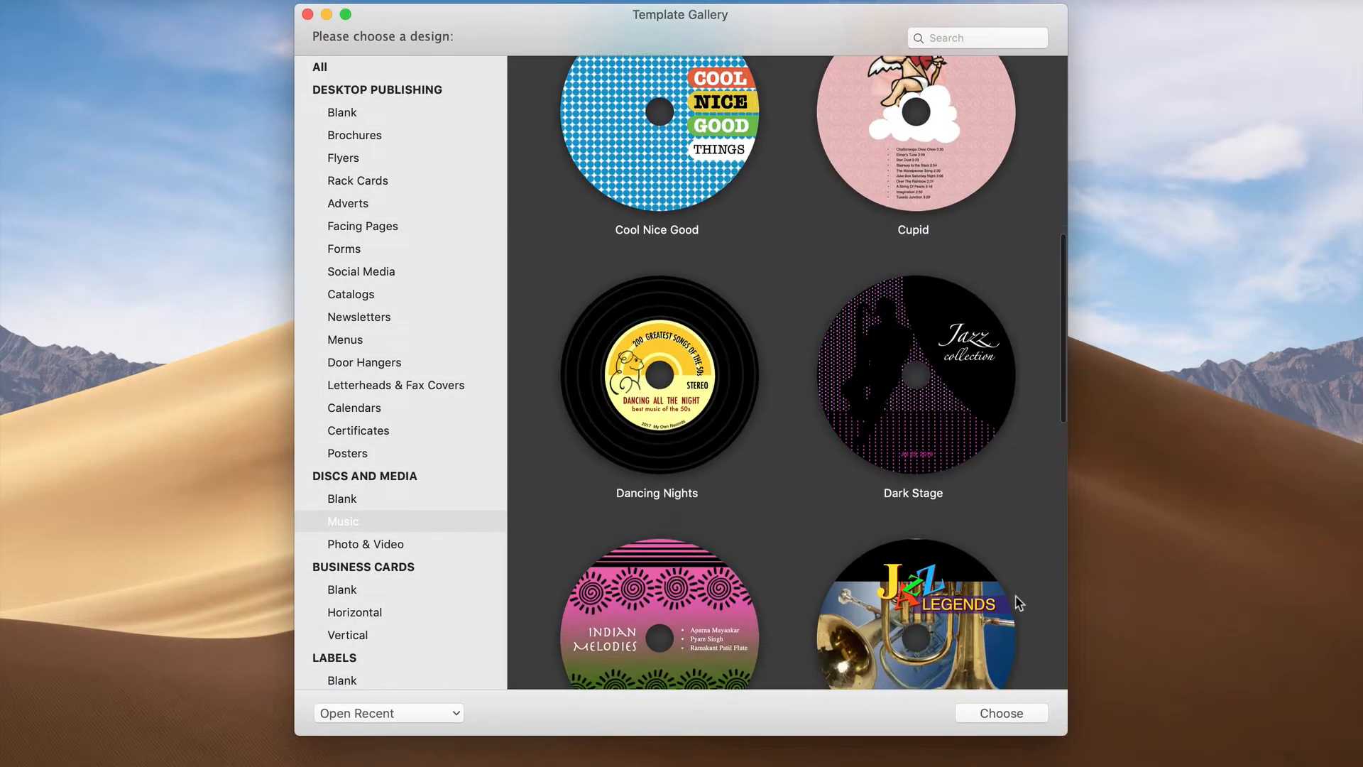
click(974, 565)
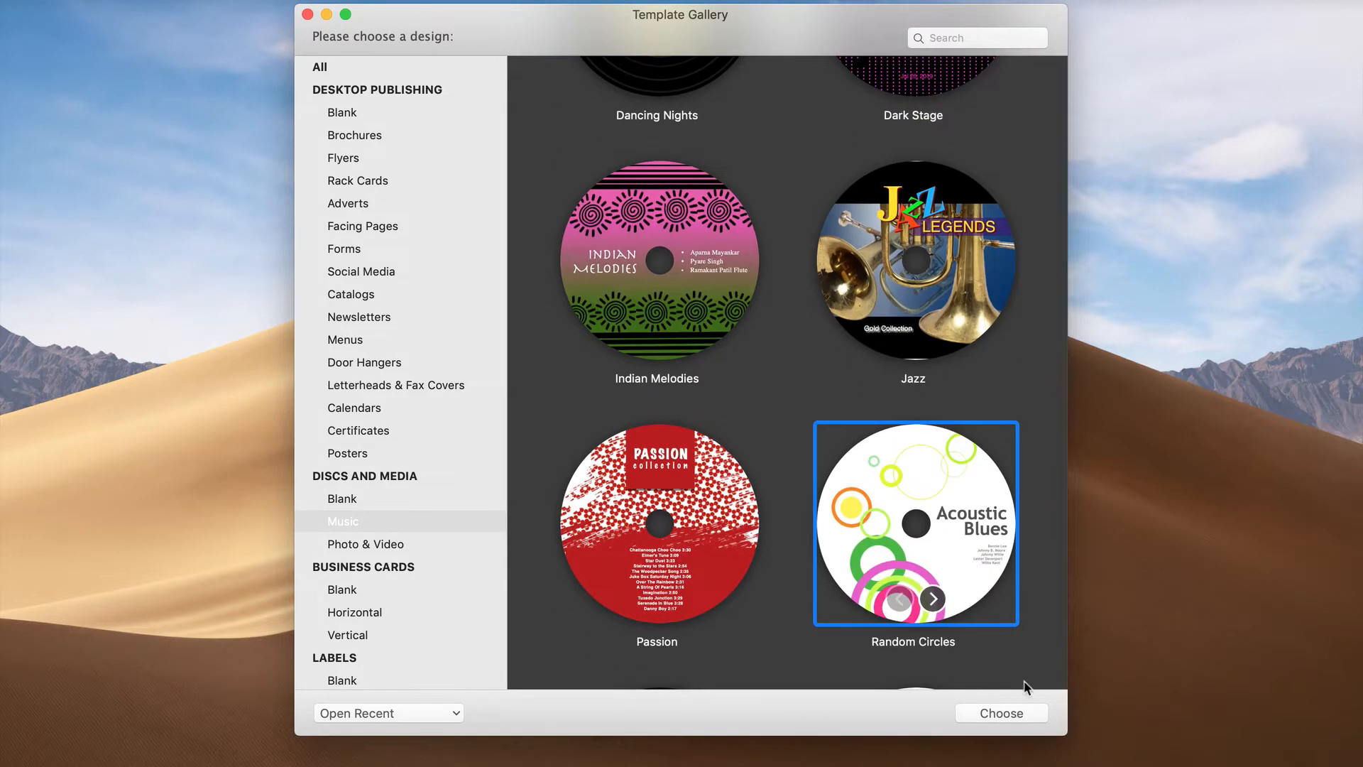
click(1013, 715)
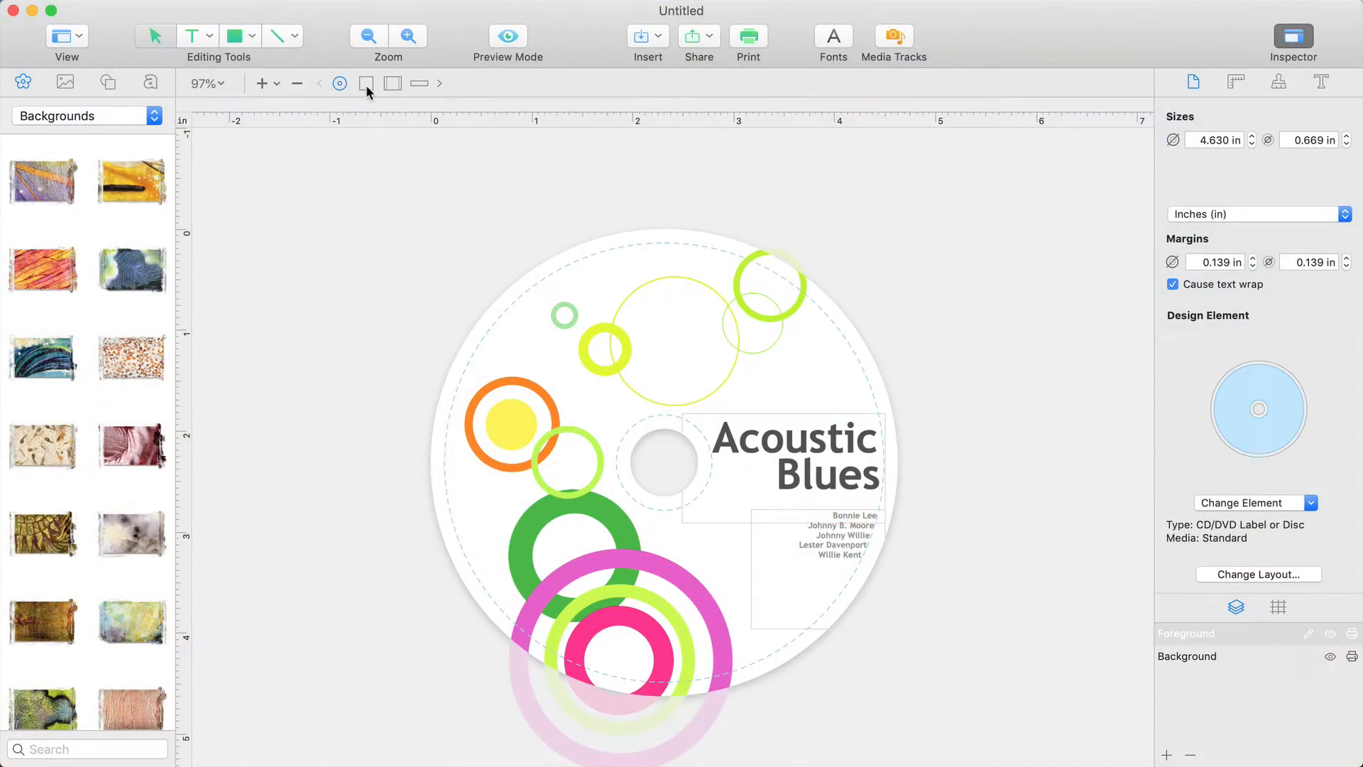
- Look through the cover and tray insert designs of the document and the options for adding design elements
click(366, 85)
click(393, 83)
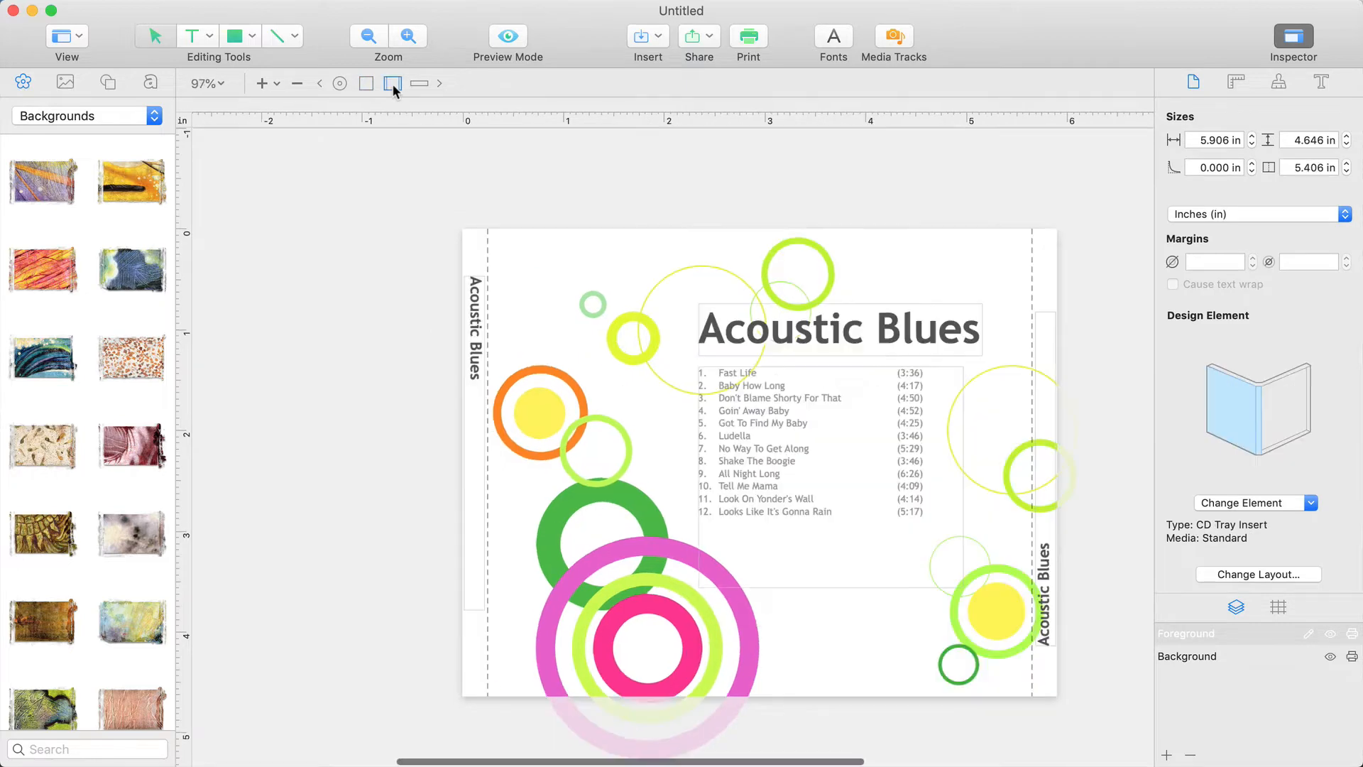
click(276, 84)
click(276, 83)
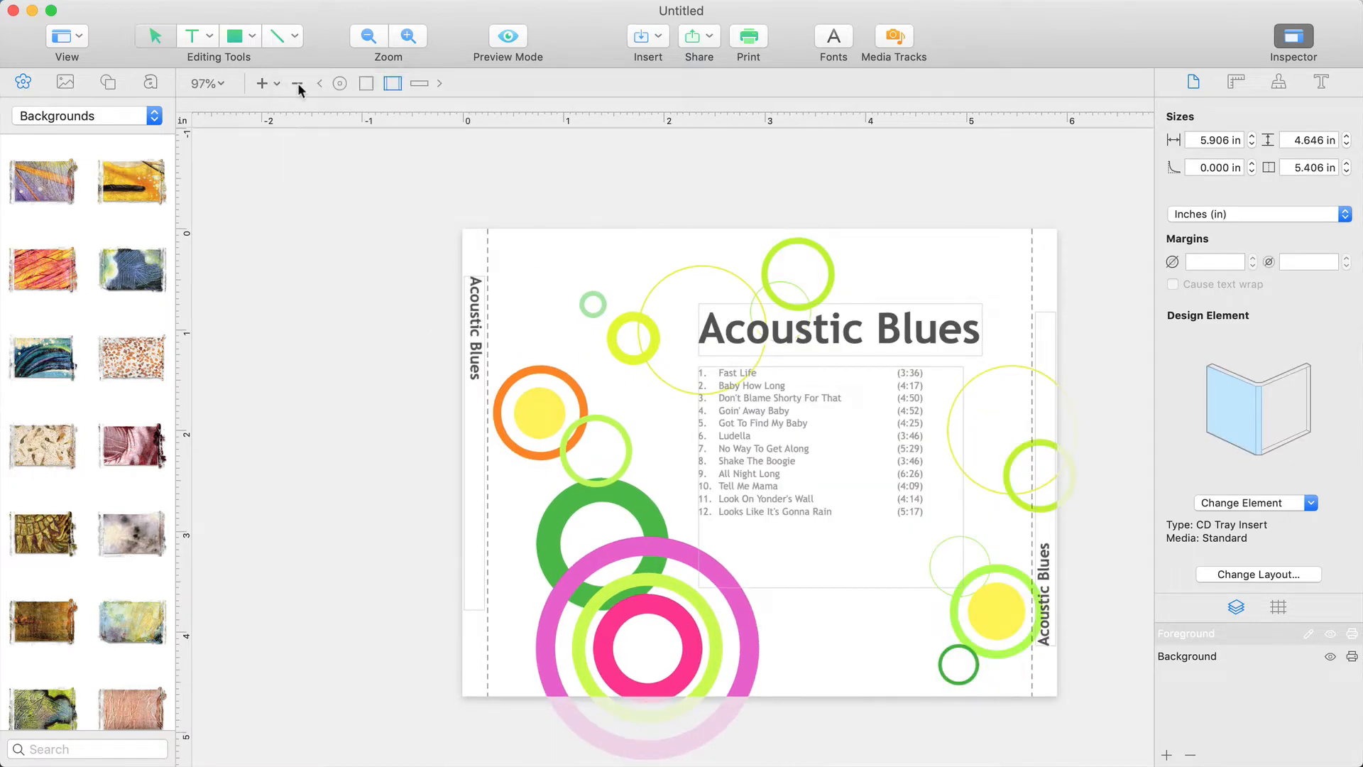
click(297, 85)
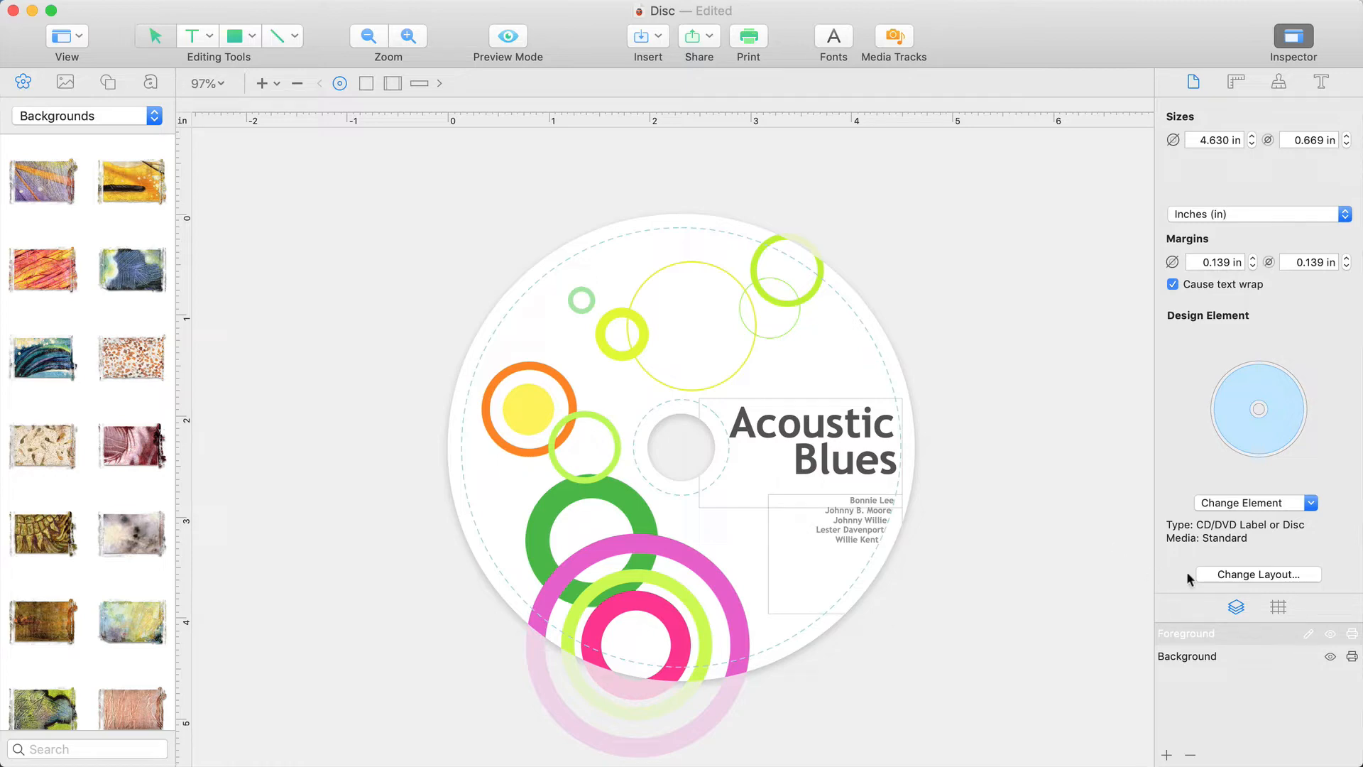
- Search the predefined disc layouts for R800 and apply Epson Tray Type 2 (CD Tray) to the disc label
click(1205, 572)
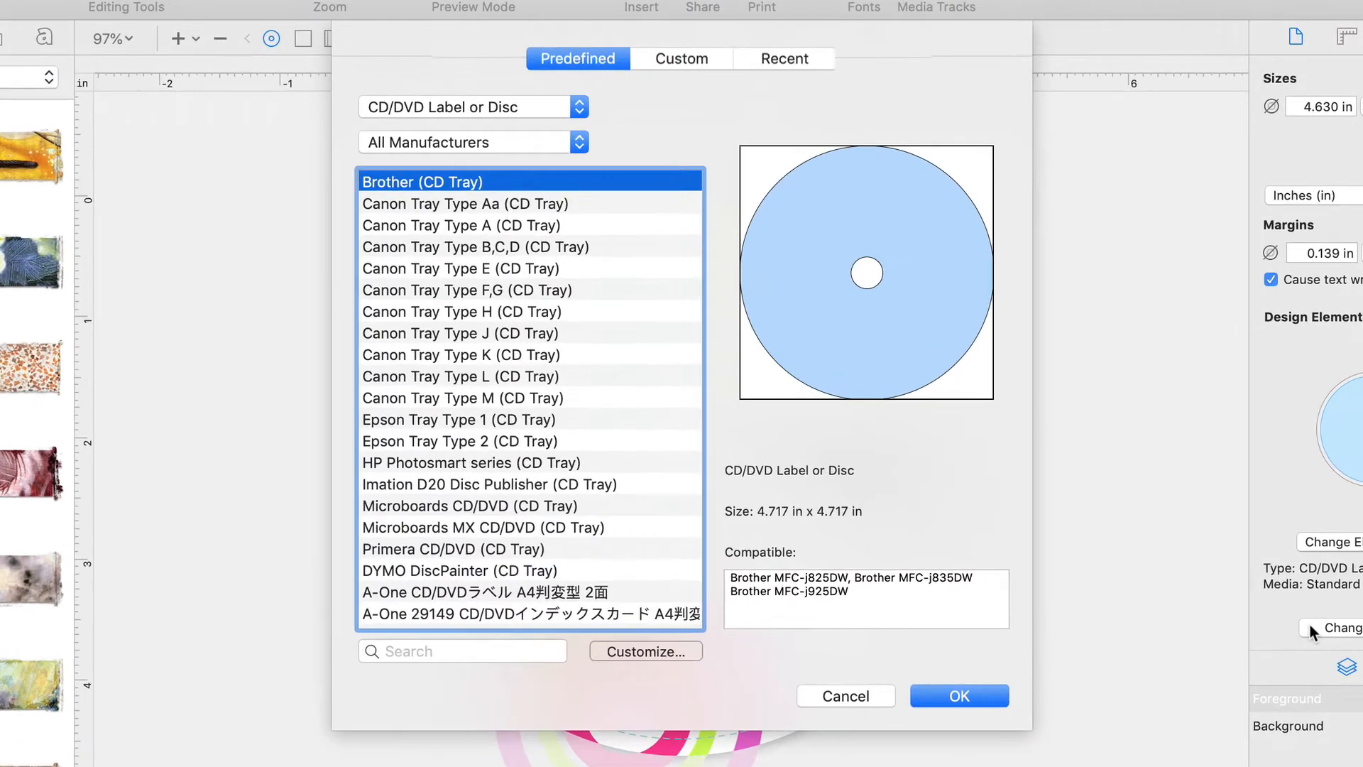
scroll(597, 358, down, 5)
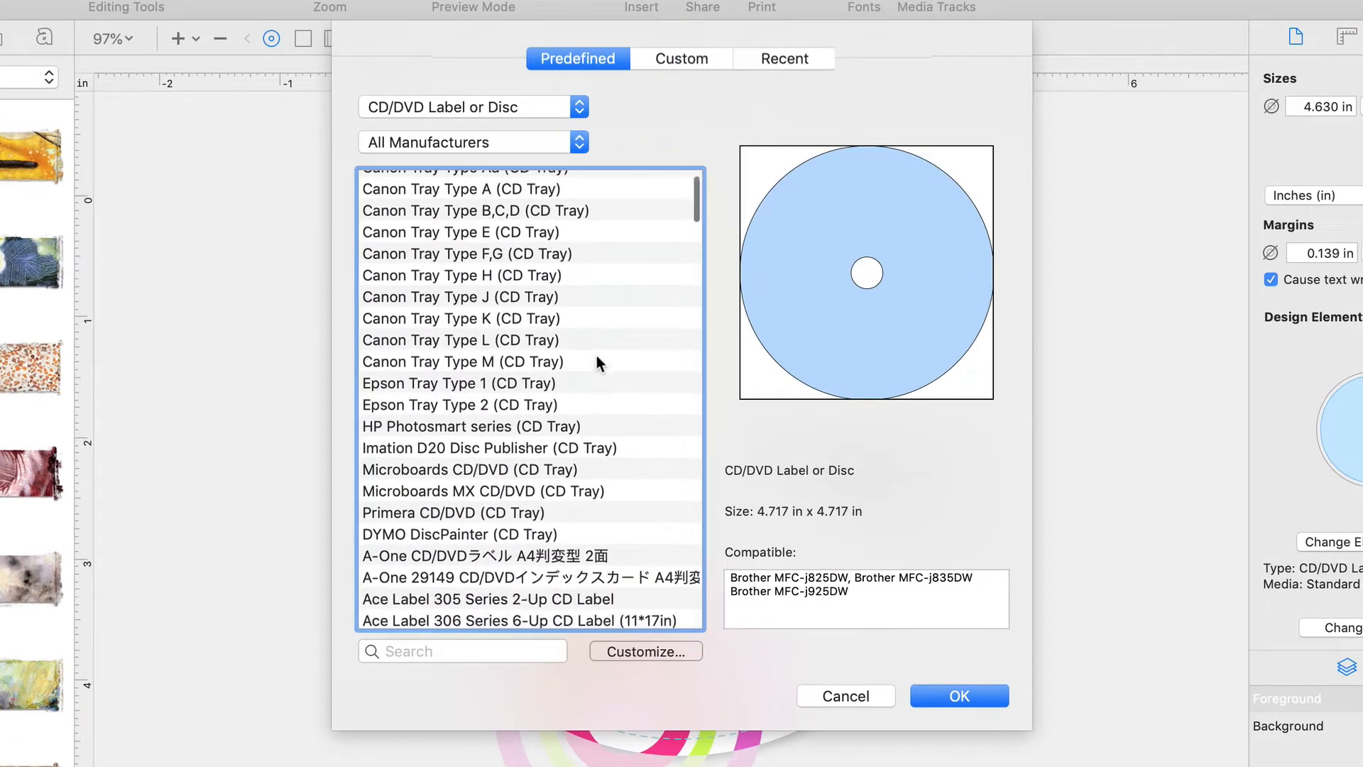
click(596, 360)
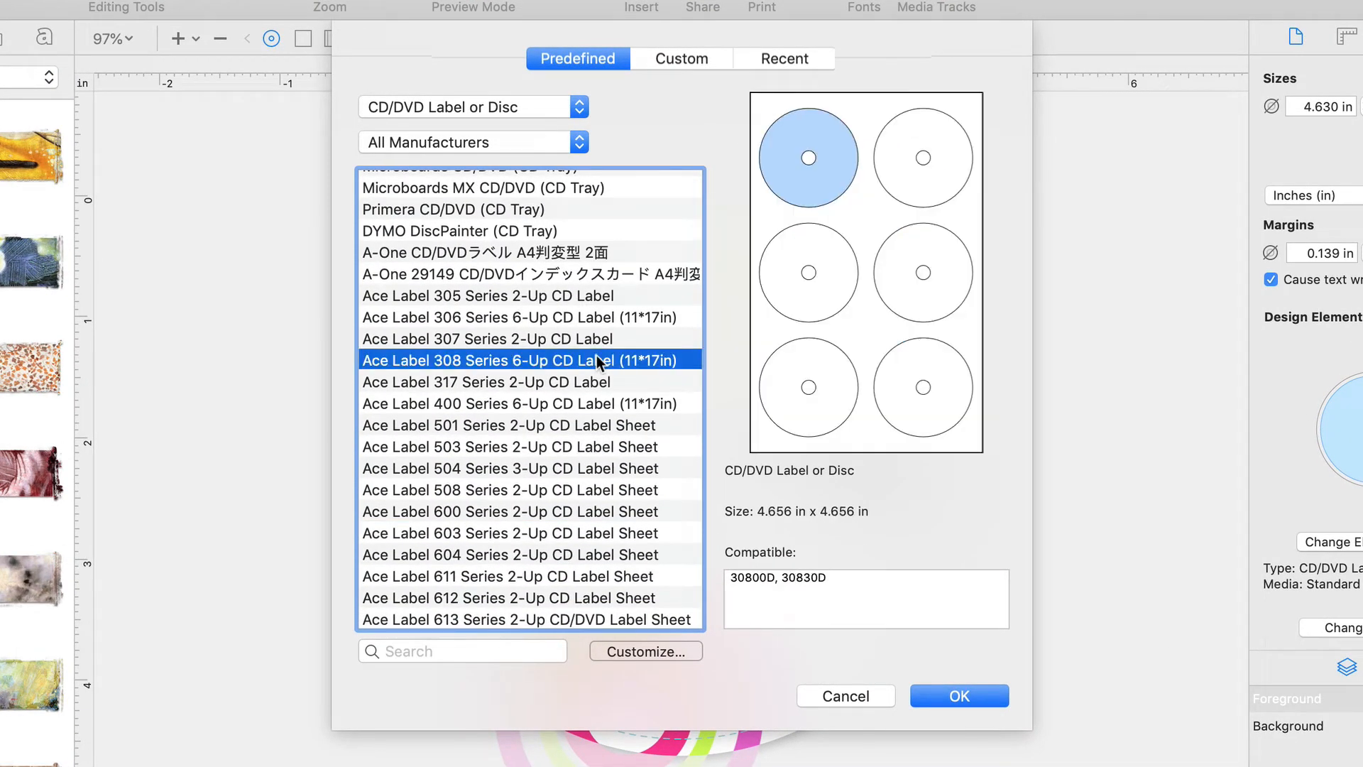
click(582, 109)
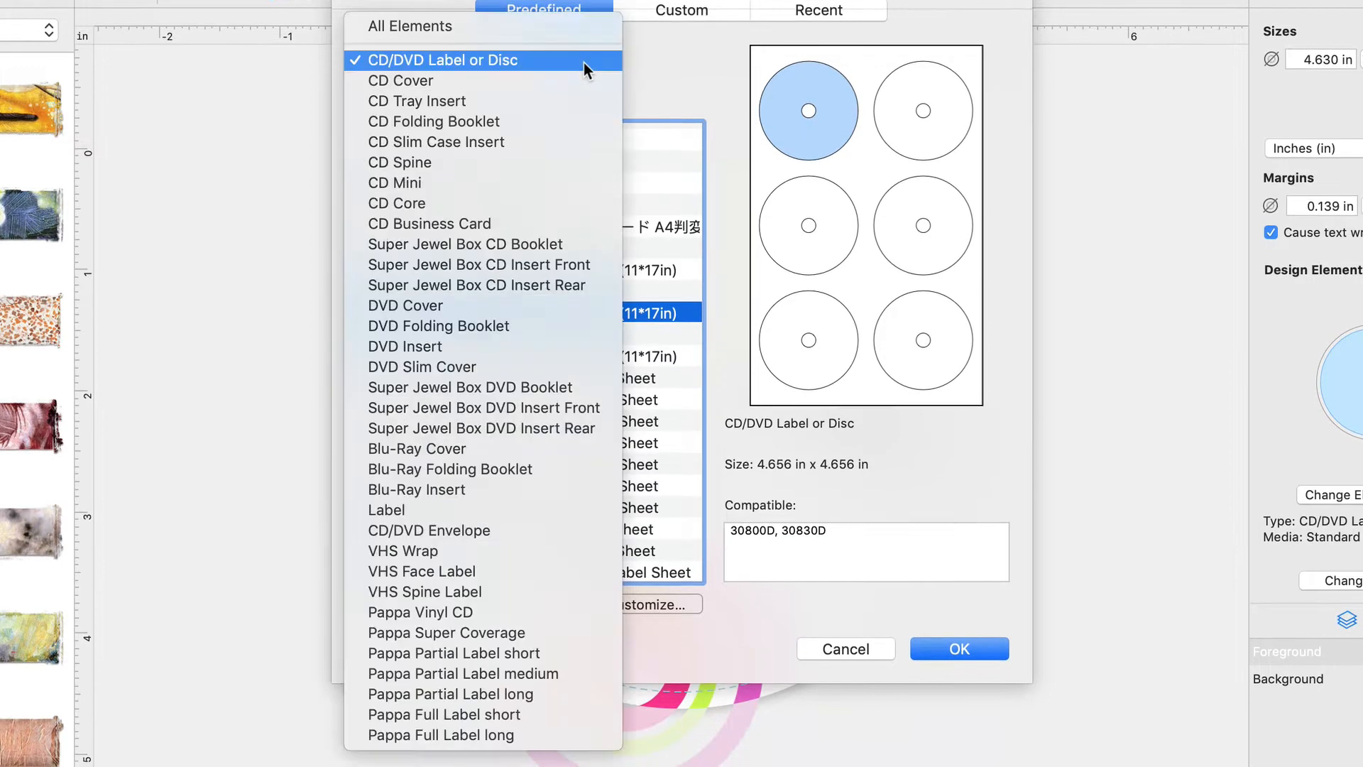
click(583, 63)
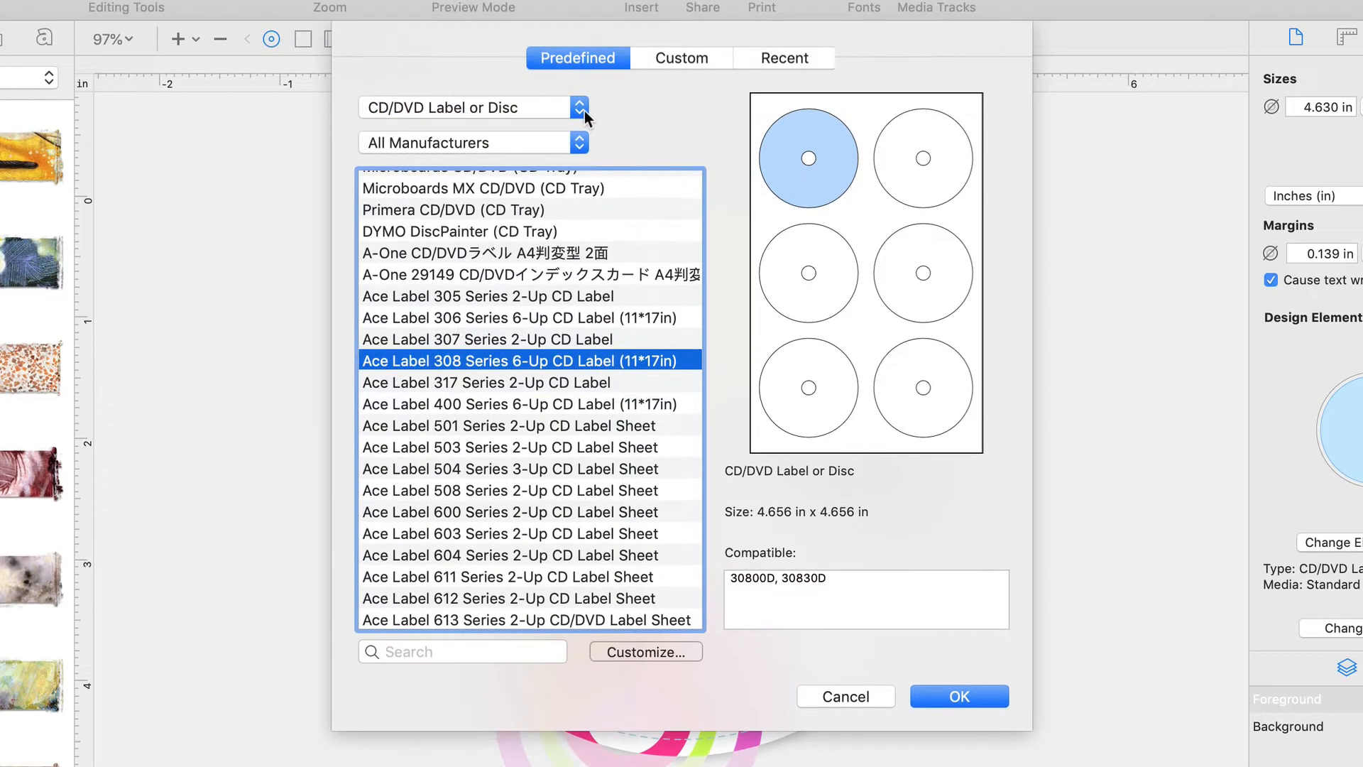
click(509, 649)
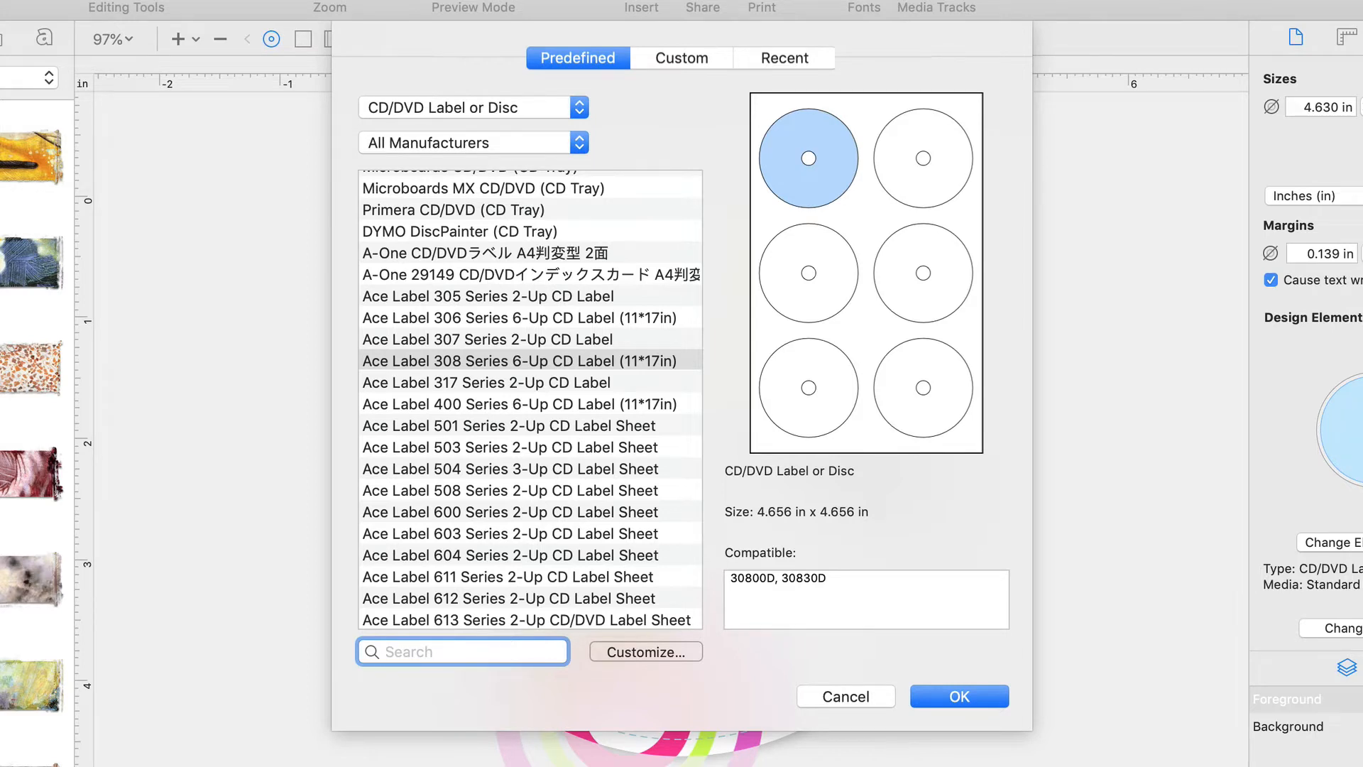
text(R800)
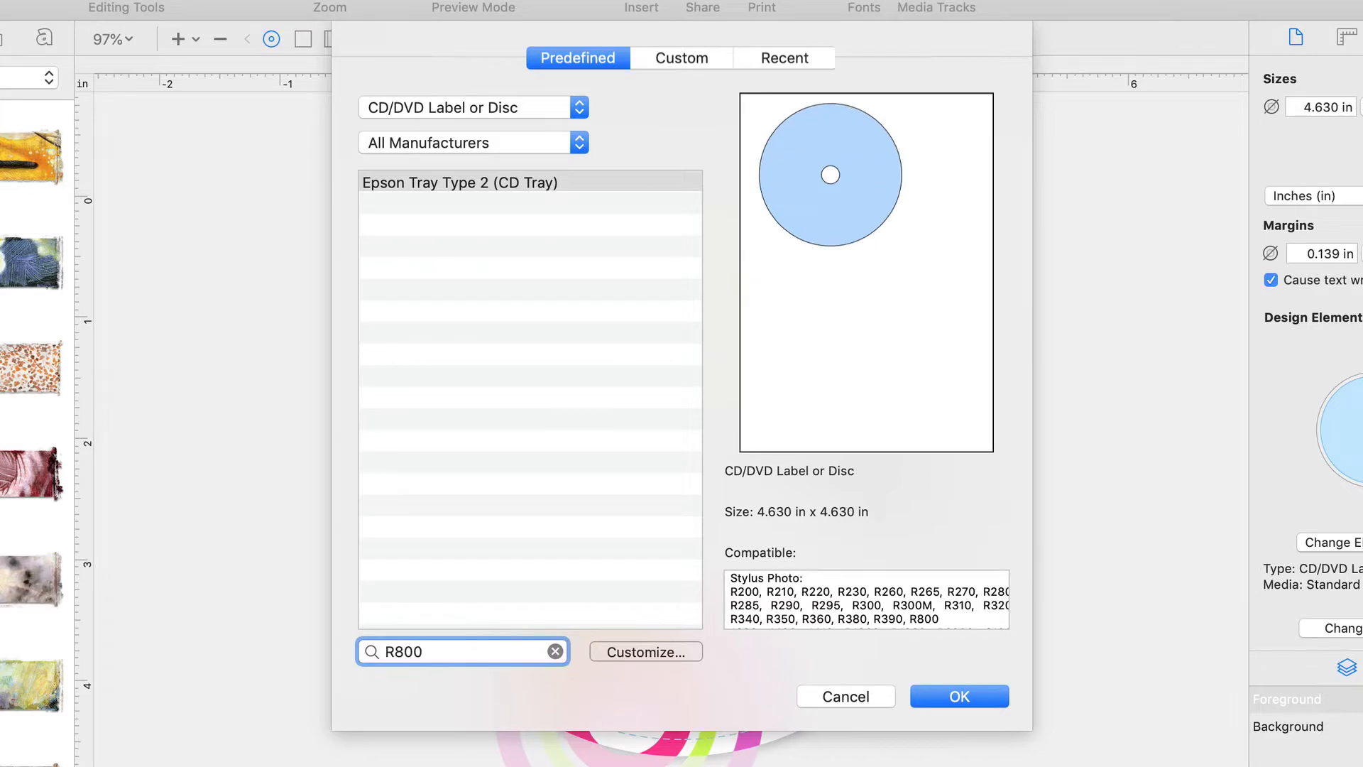
click(940, 700)
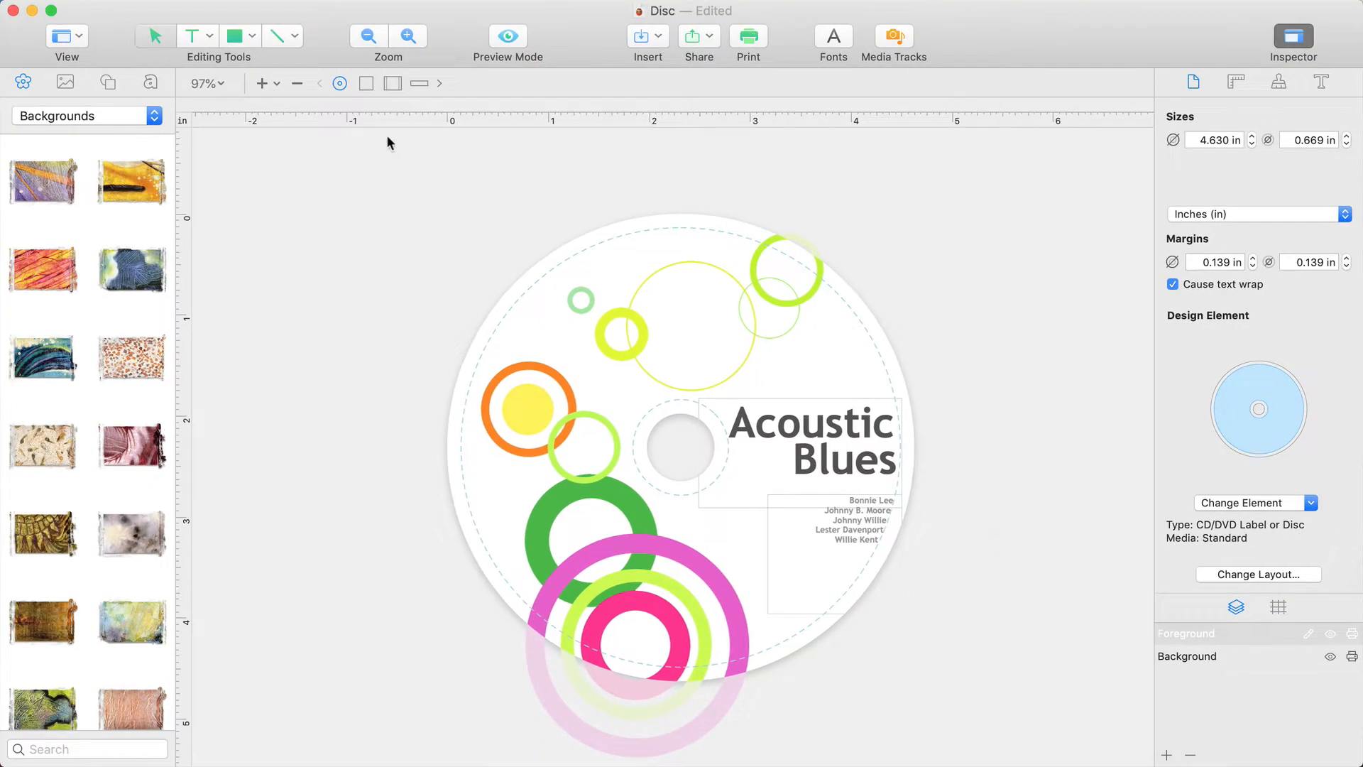
- View the cover and the tray insert, and open the layout choices for the tray insert
click(368, 85)
click(392, 83)
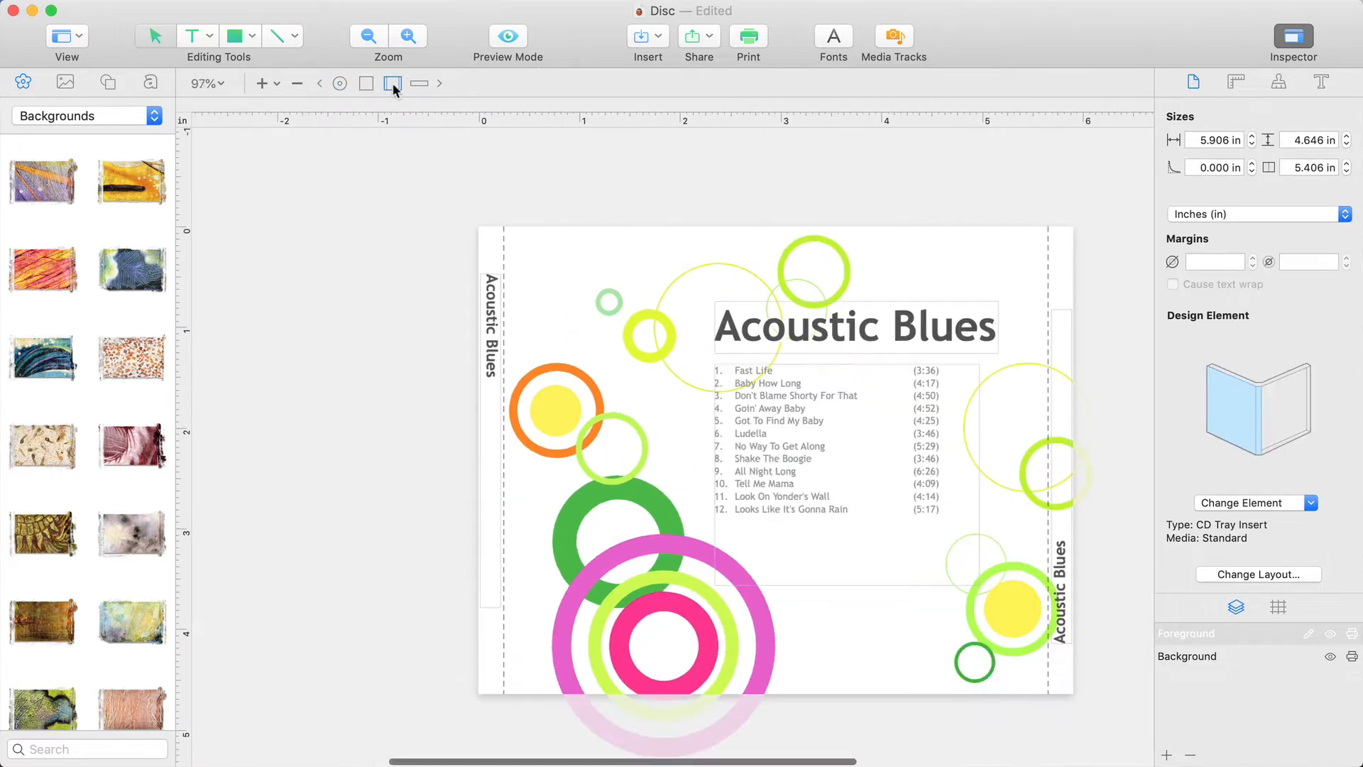
click(1206, 575)
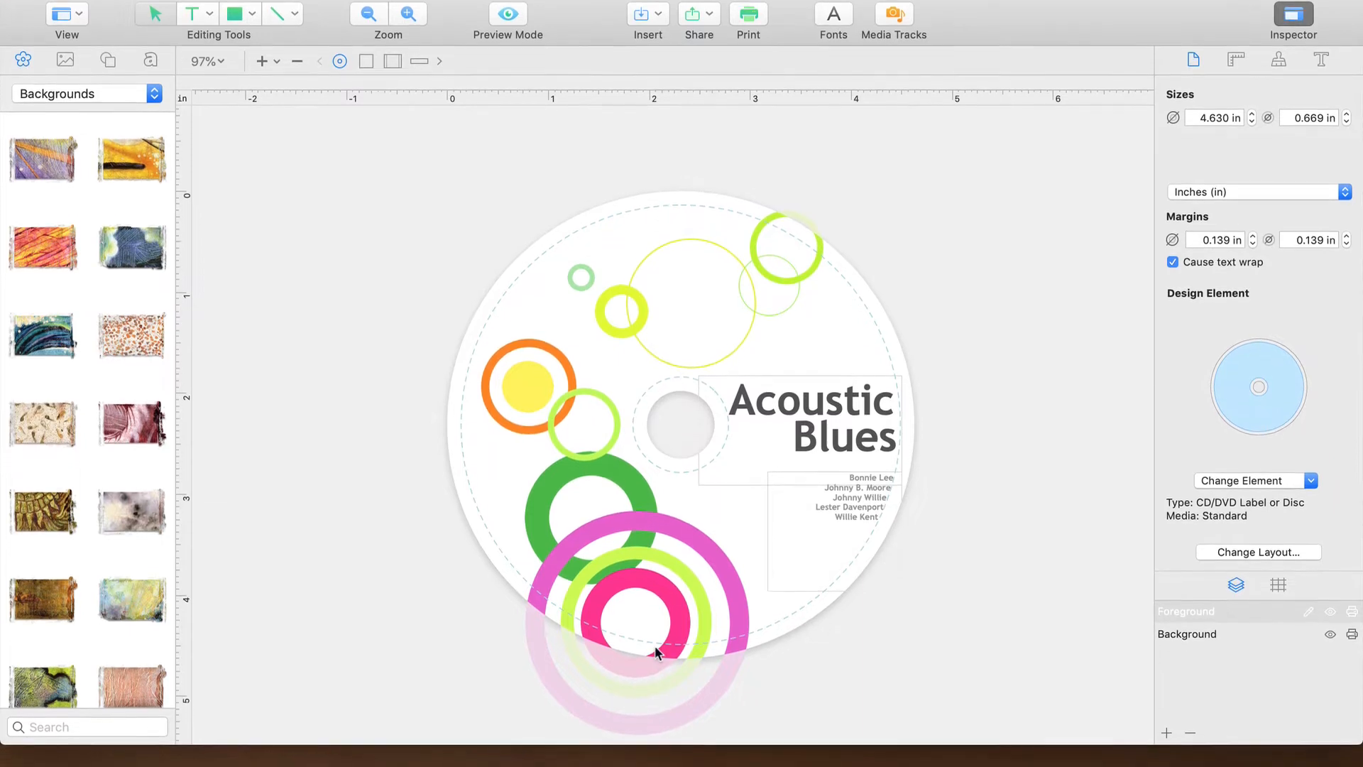
- Add a blank CD Label or Disc design element to the document
mouse_move(689, 744)
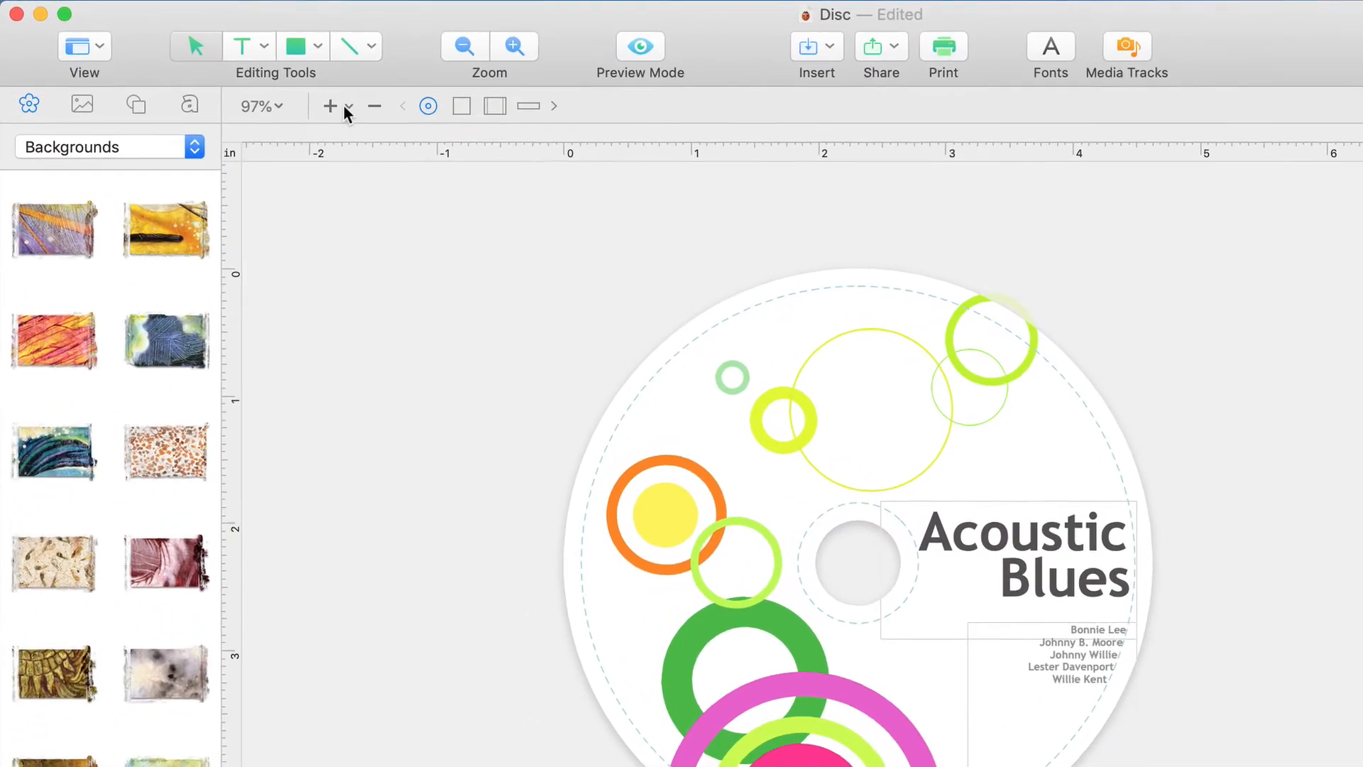
click(346, 107)
mouse_move(465, 108)
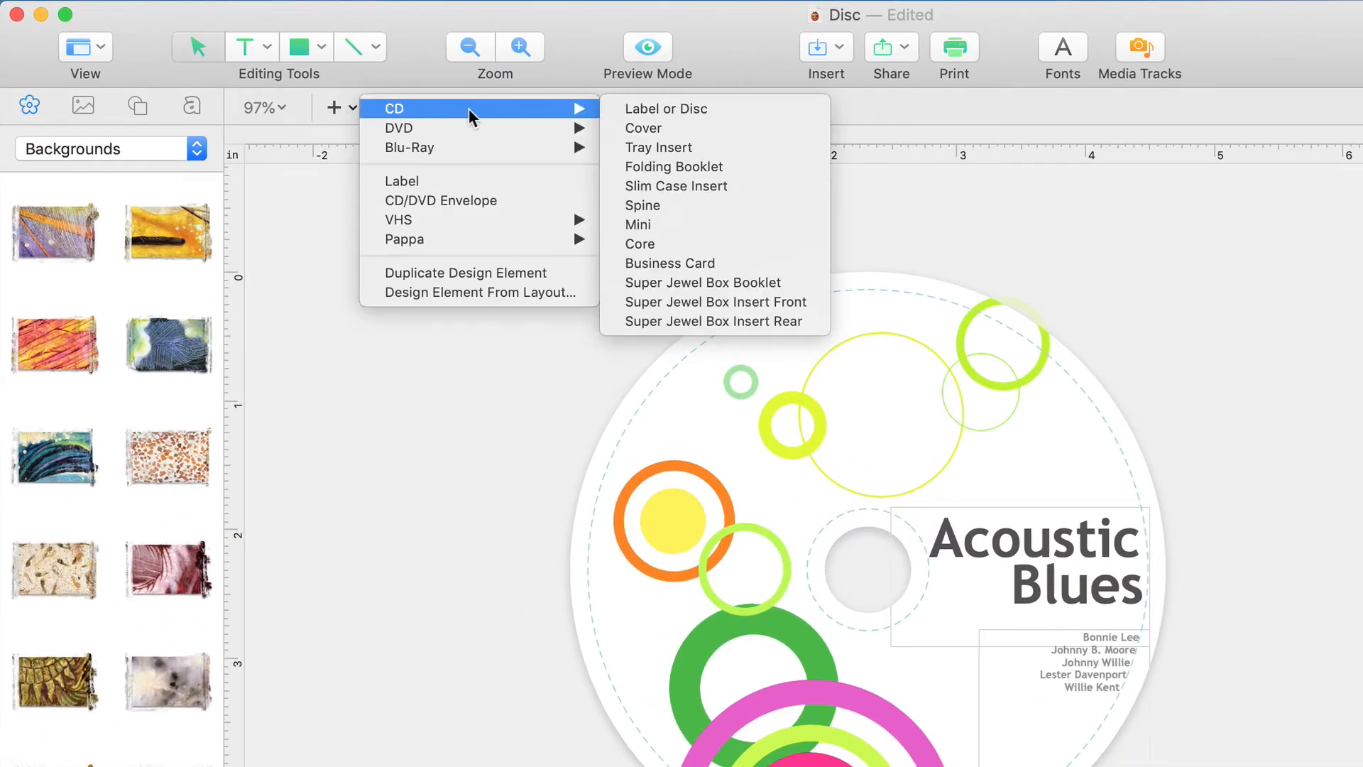
click(737, 111)
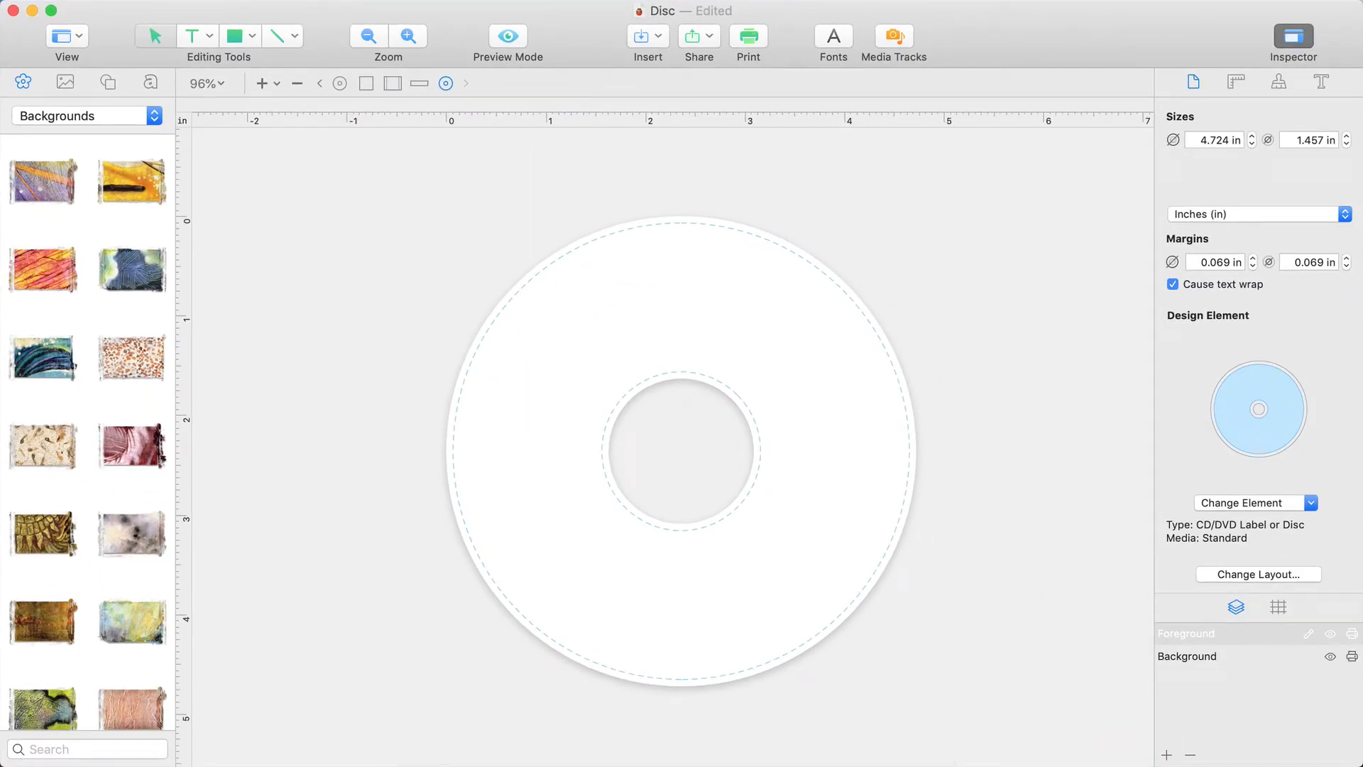
- Open the media tracks import, look at the Photos source and return to the Music source
click(895, 42)
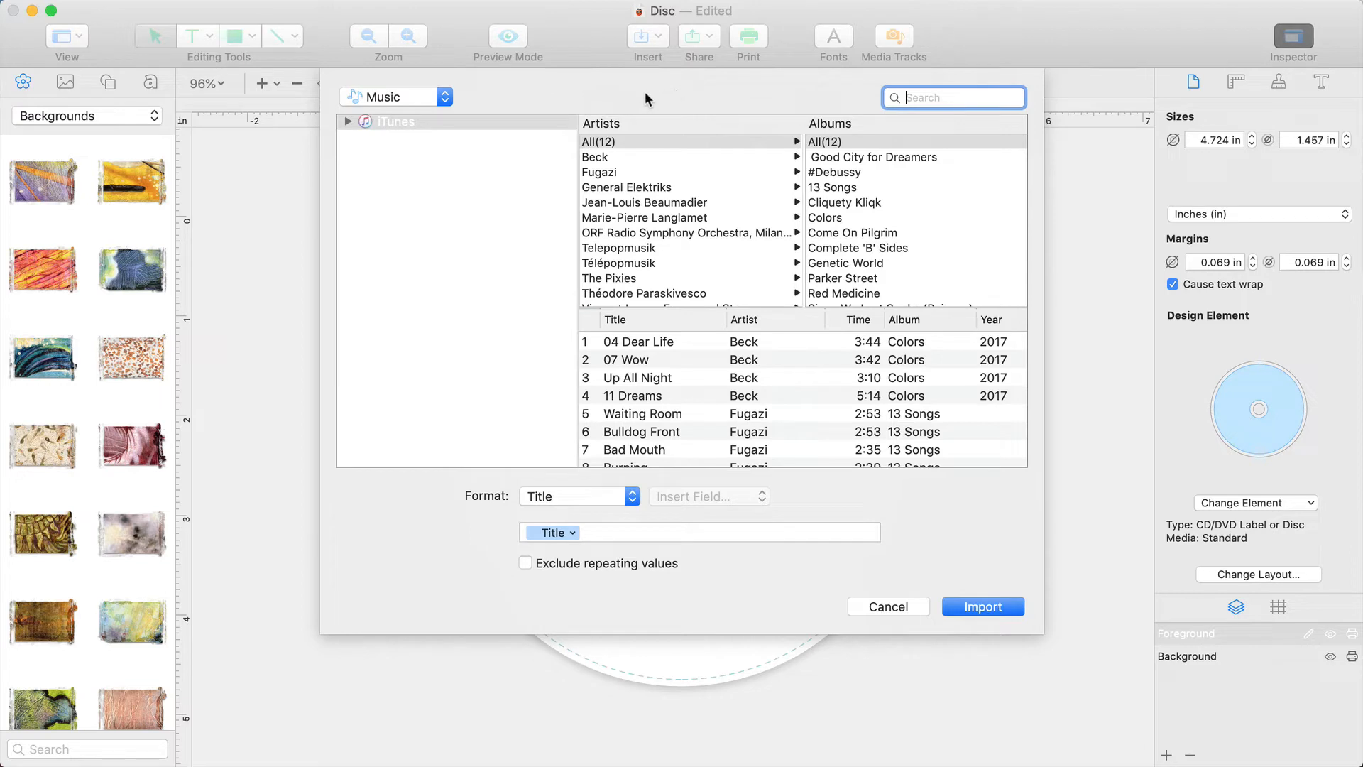
click(445, 97)
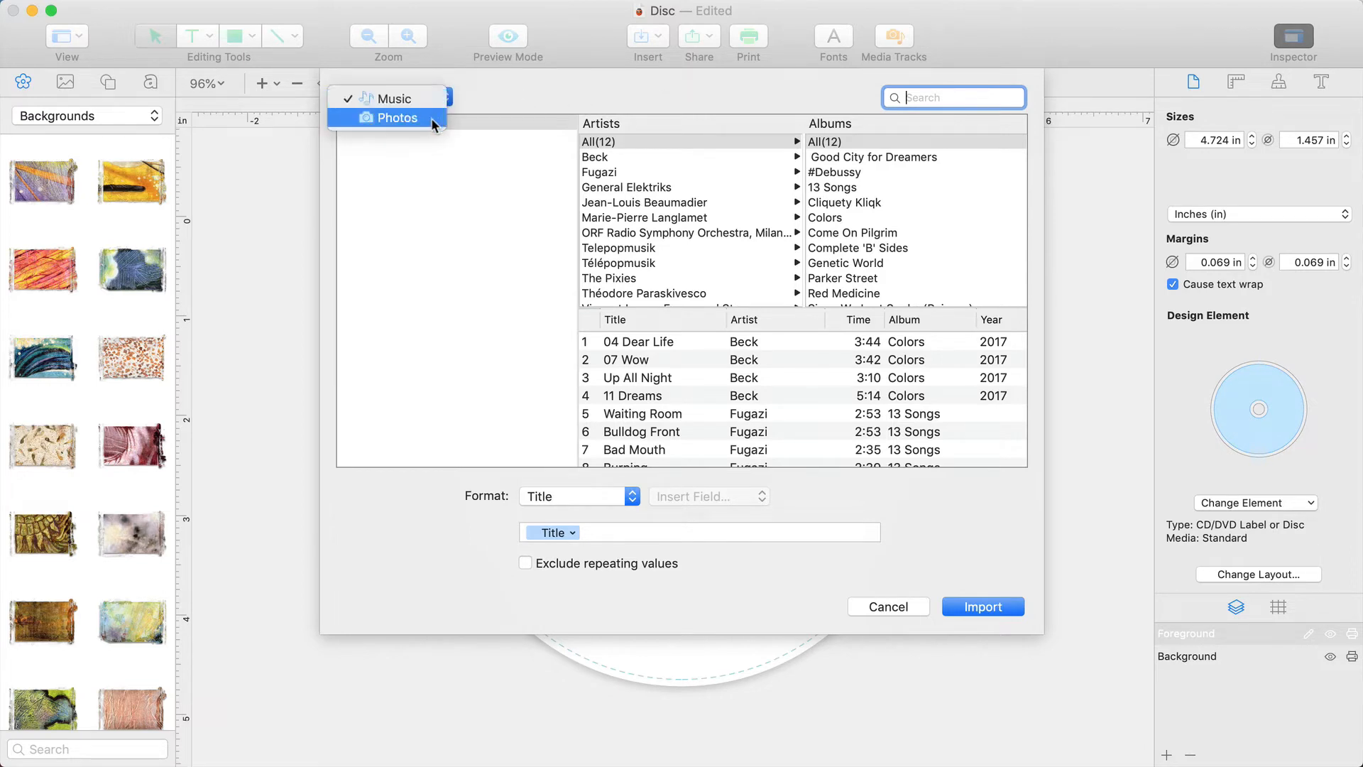
click(431, 120)
click(435, 98)
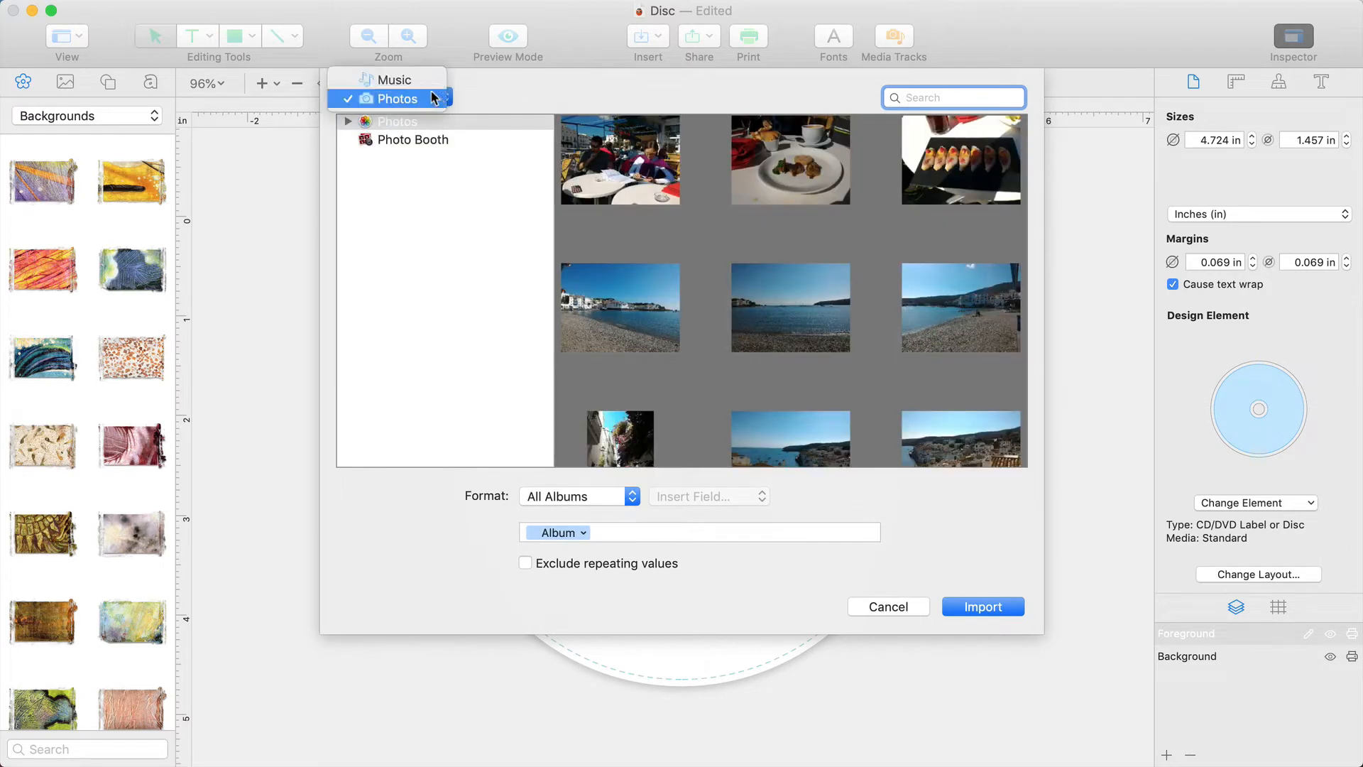
click(422, 83)
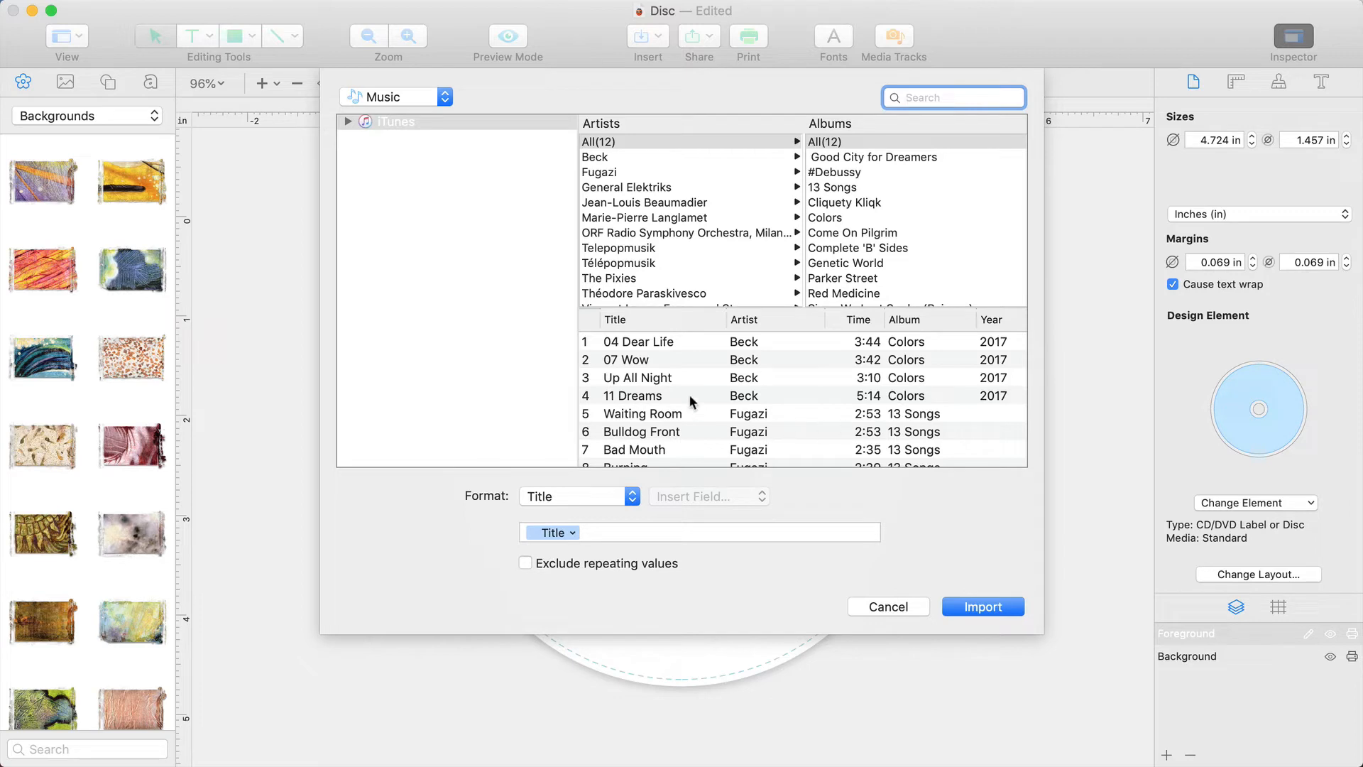
- Select Up All Night, Waiting Room and further songs, and import them onto the blank disc in the #. Title (Time) format
click(947, 436)
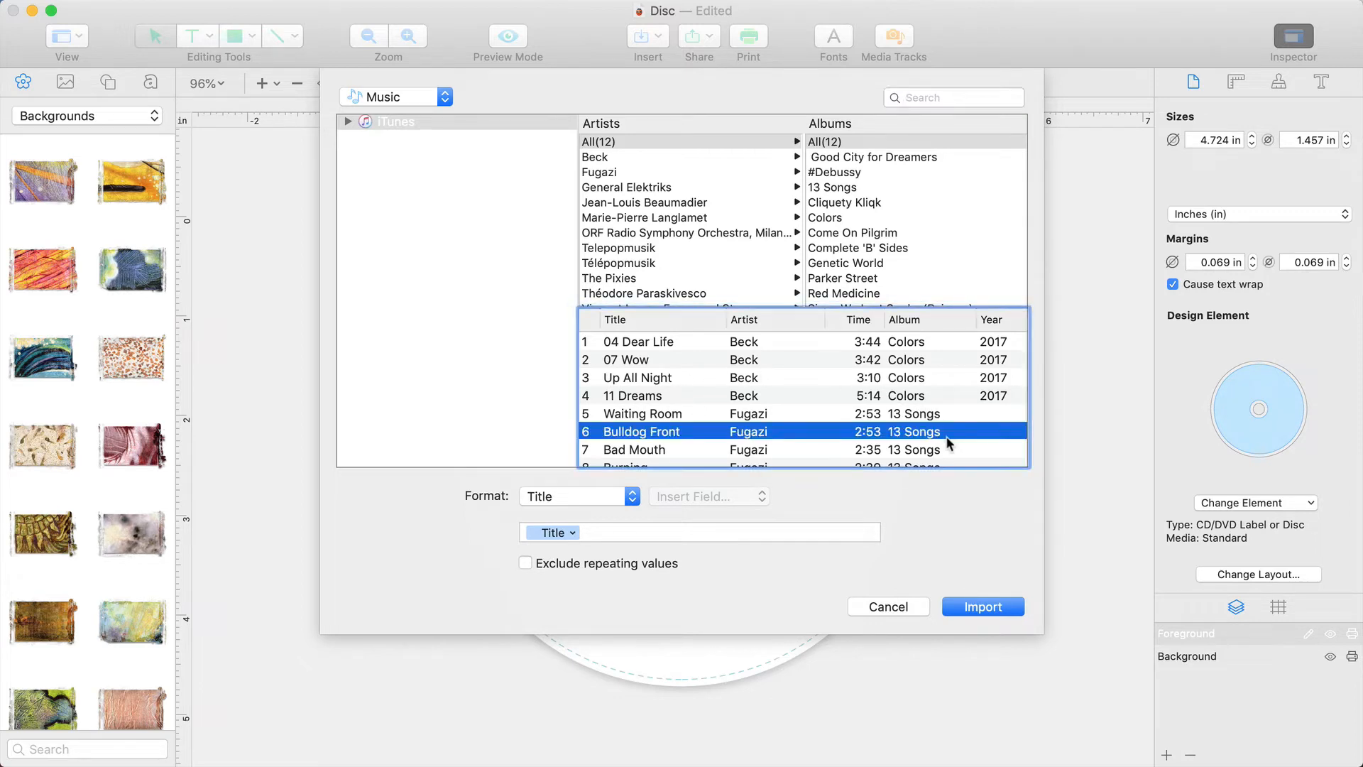
super+click(952, 415)
super+click(952, 378)
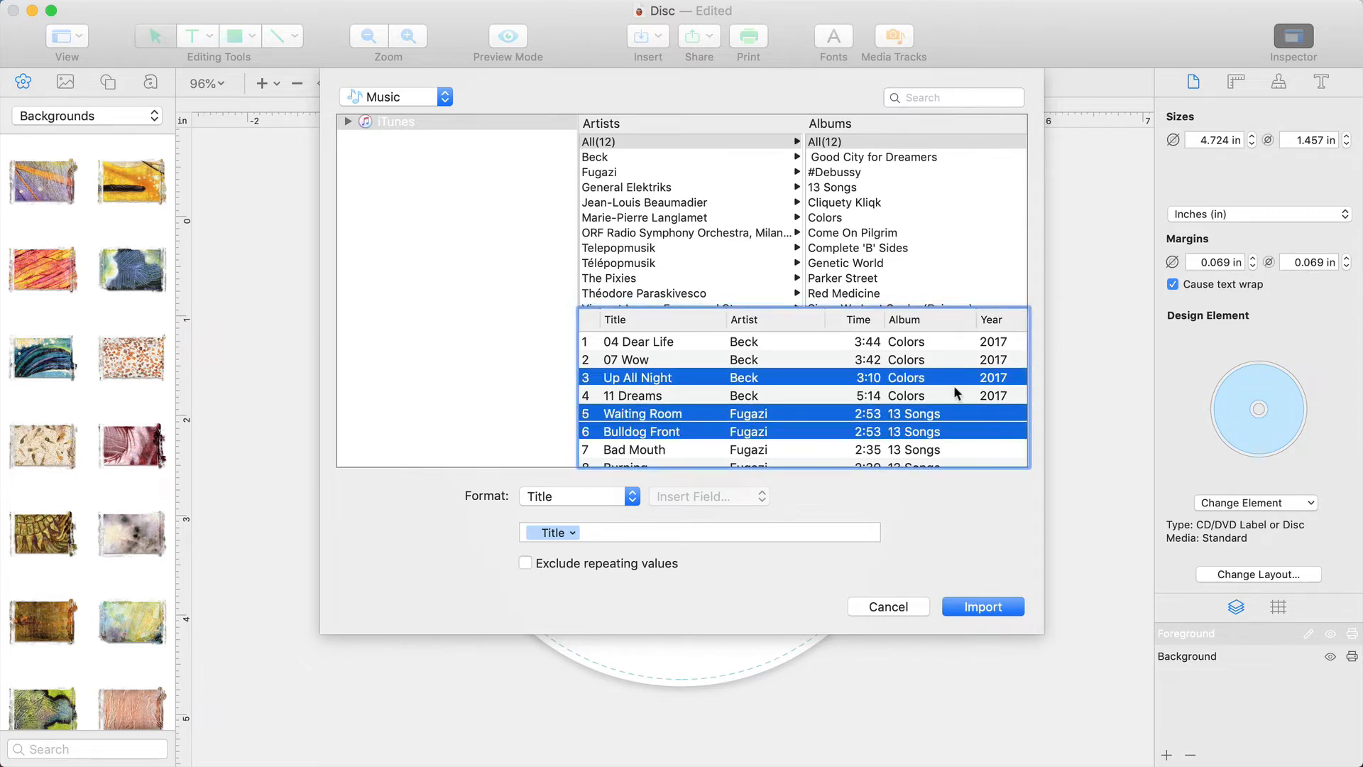
click(1011, 606)
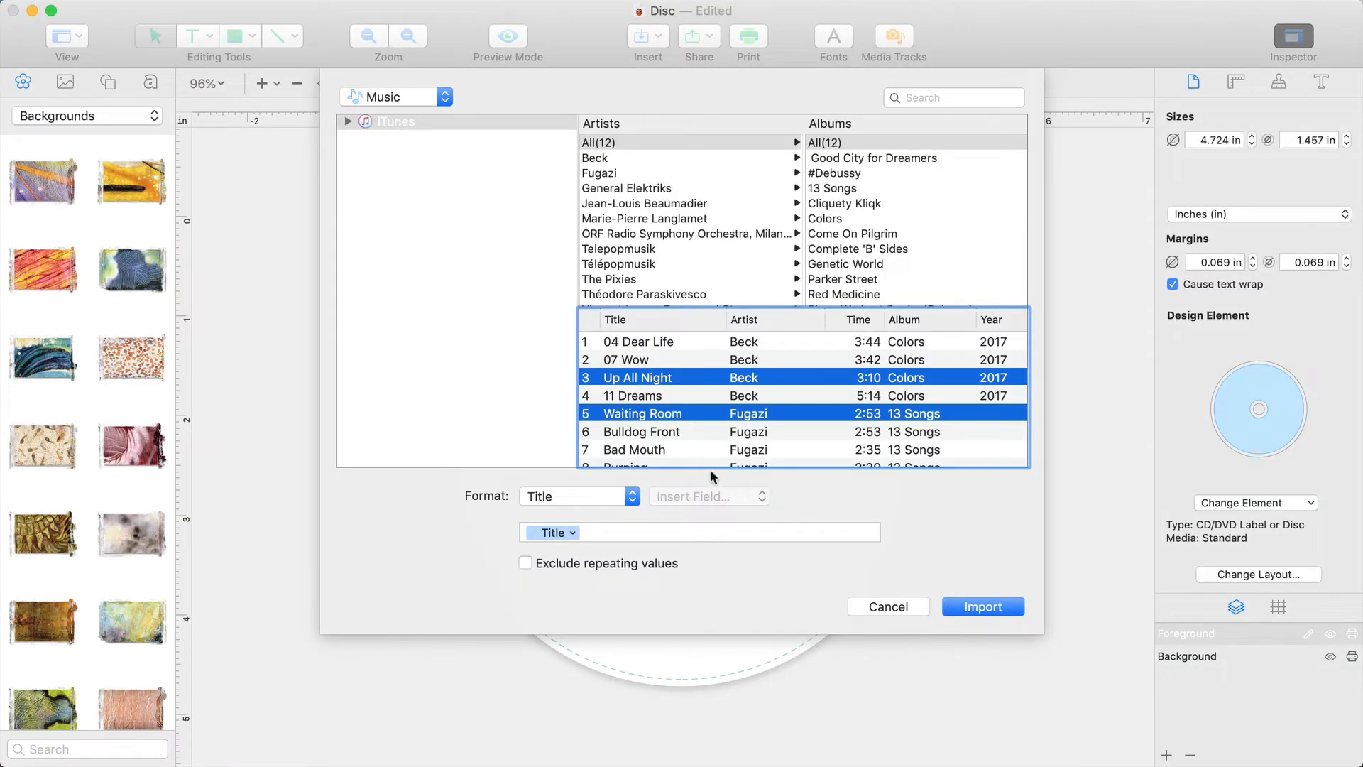
click(632, 497)
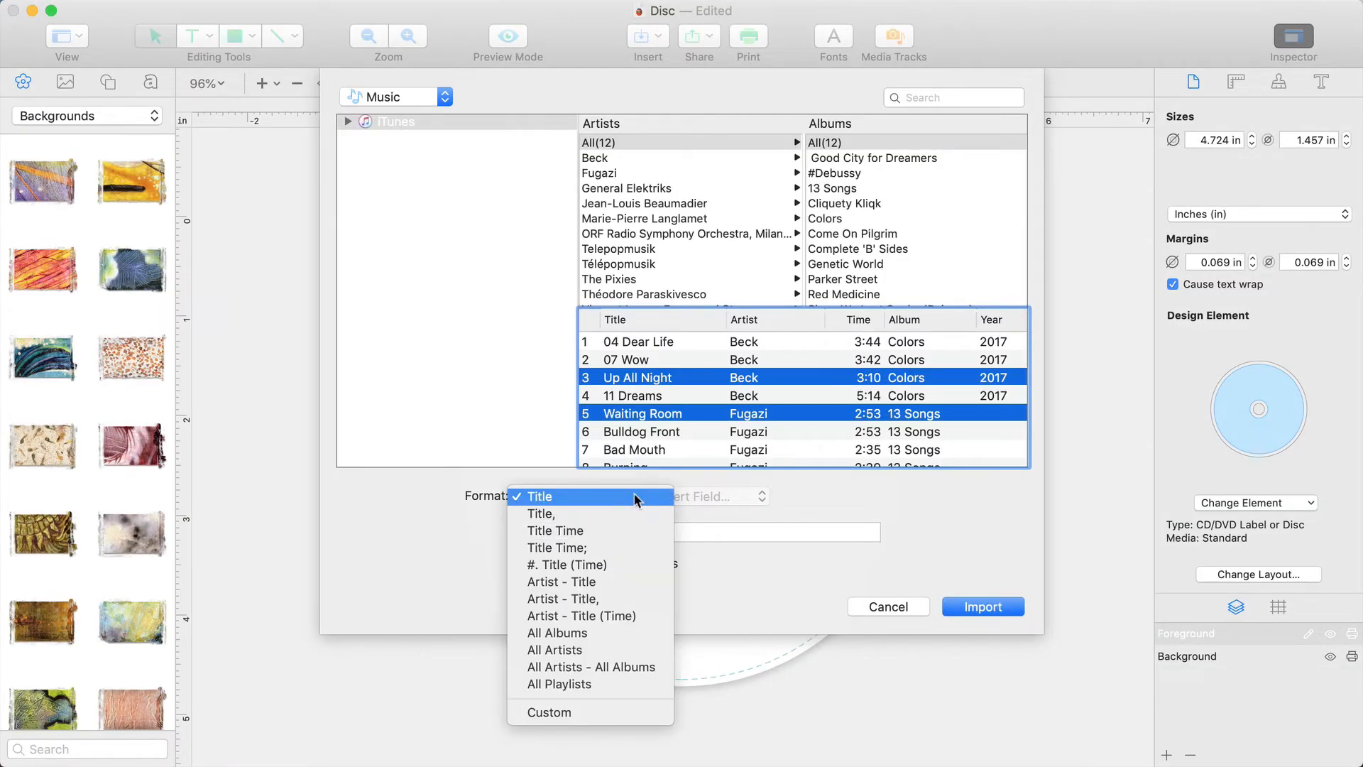
click(659, 565)
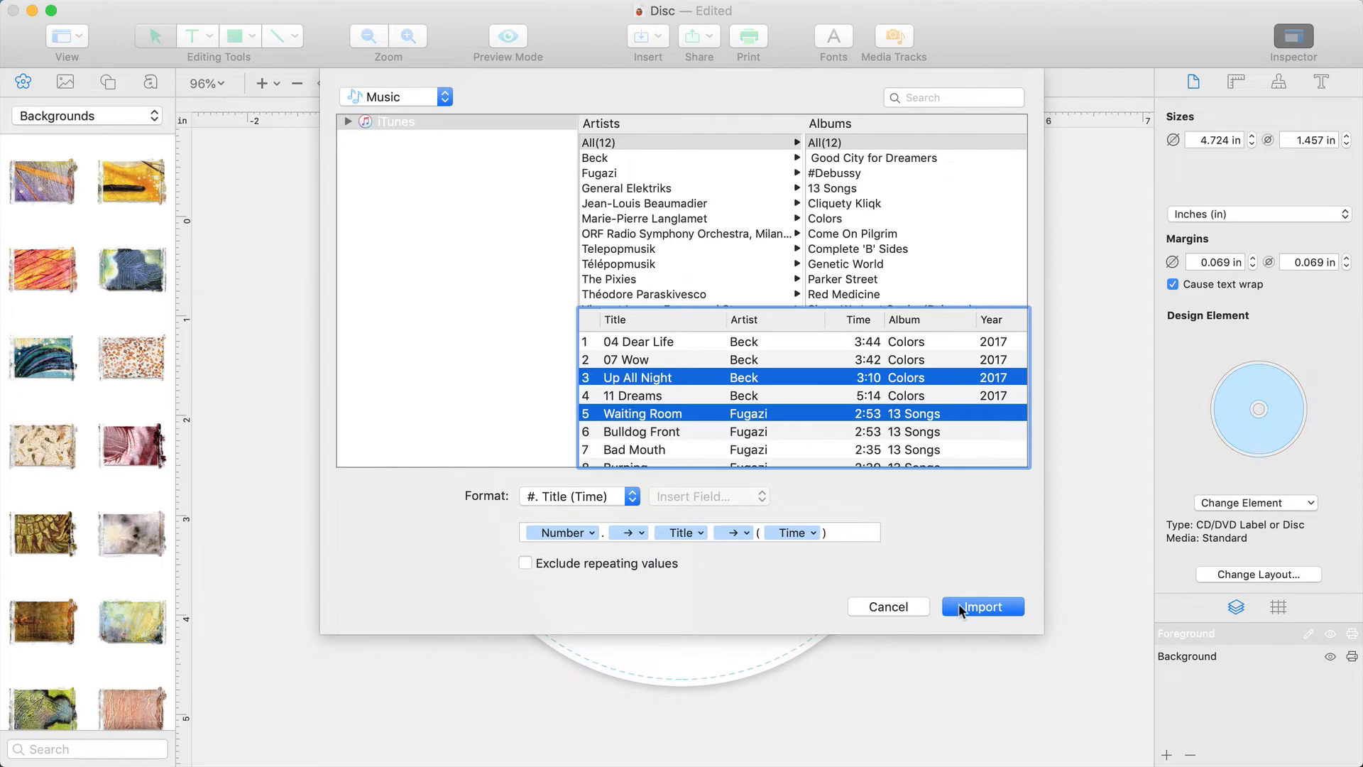
click(961, 607)
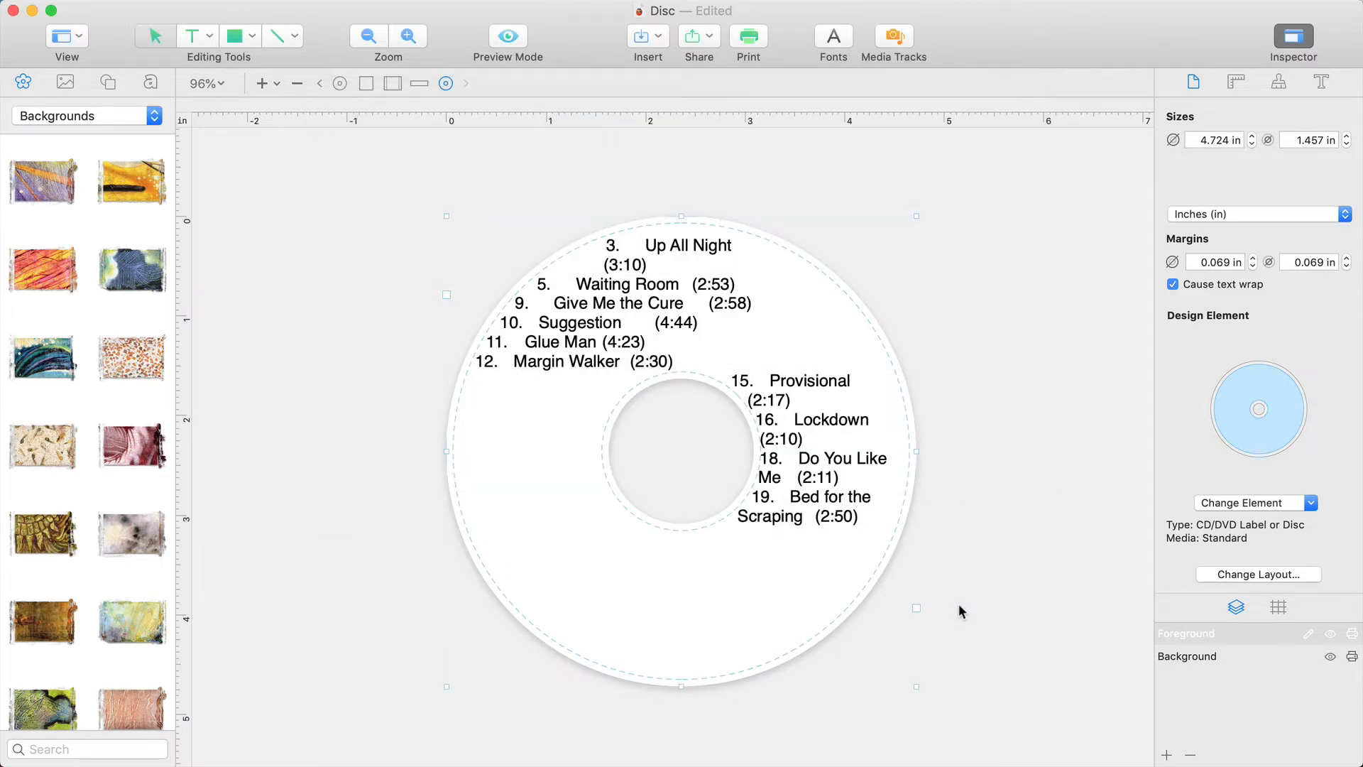
- Delete the imported track list from the disc
right_click(851, 461)
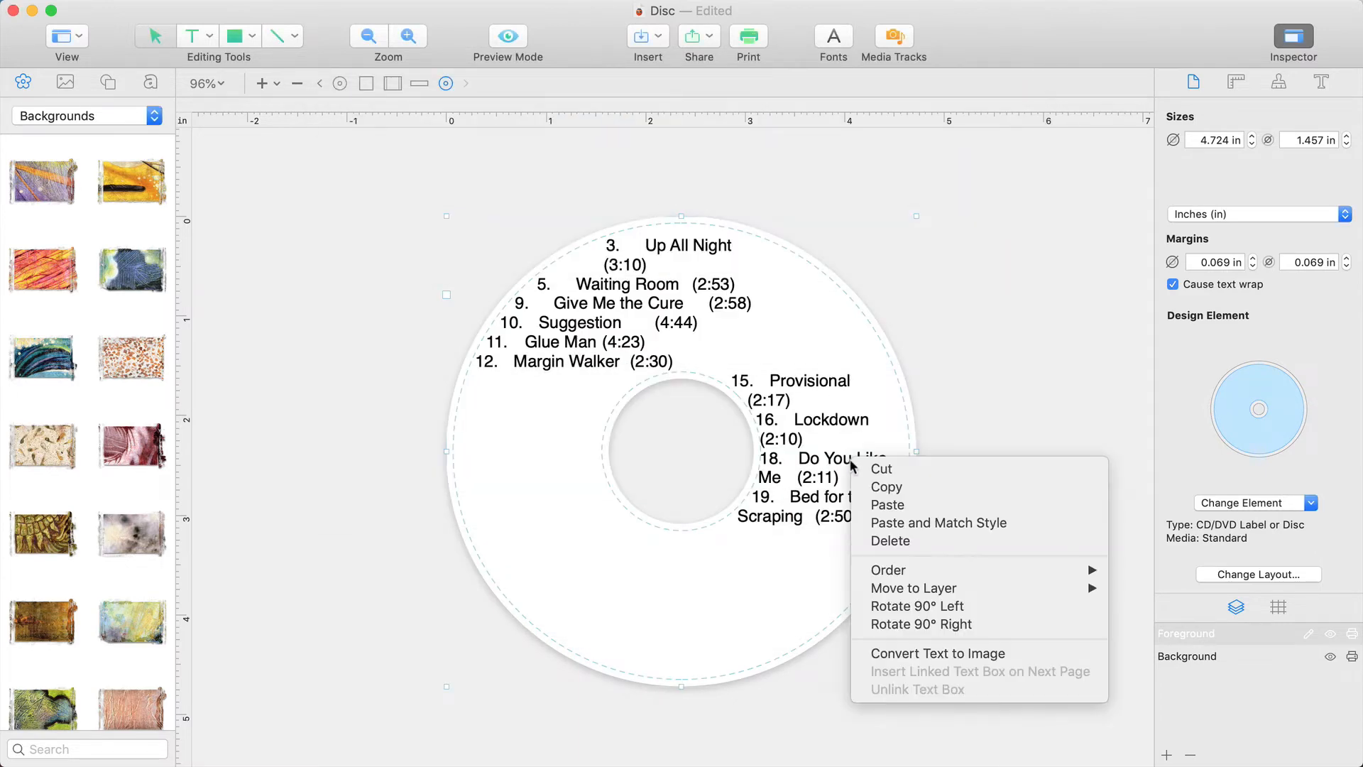
click(918, 541)
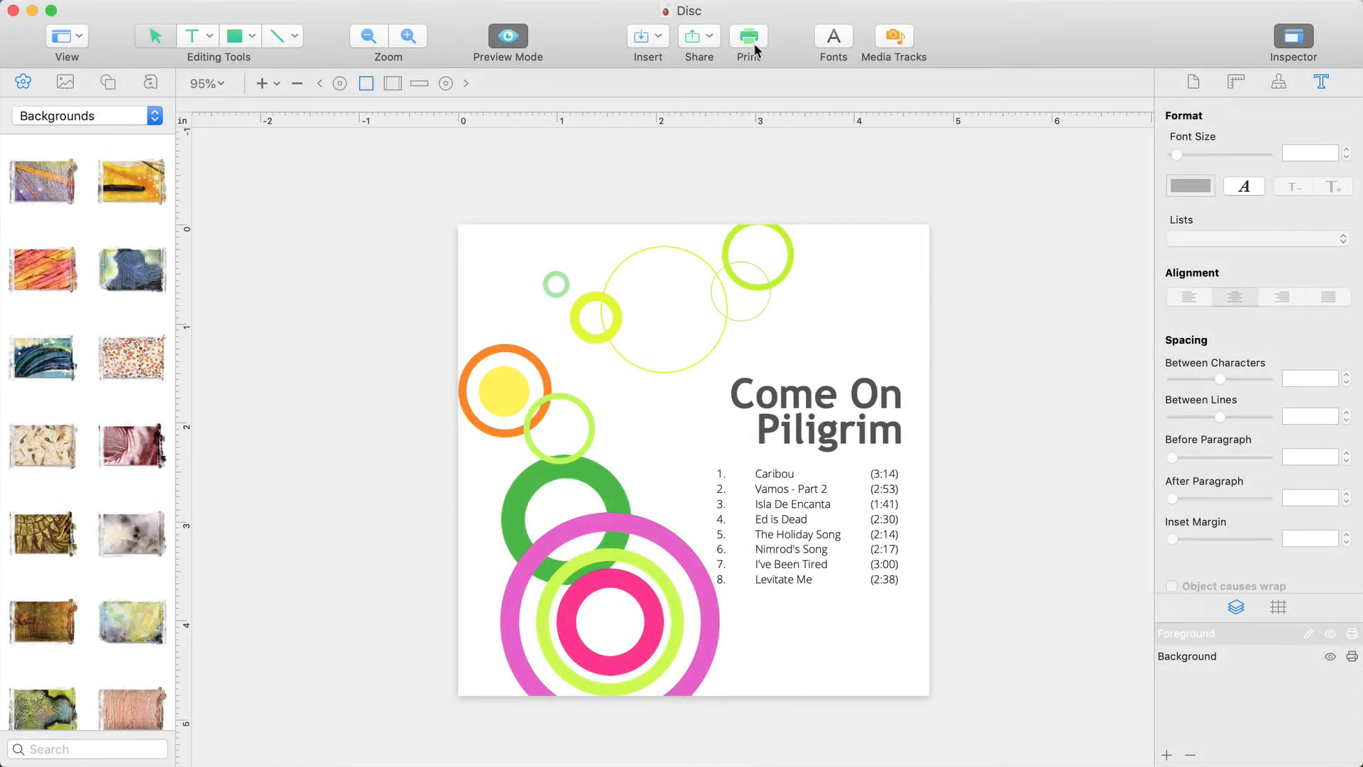
- Open the print setup for the Come On Piligrim insert and look up all paper and CD tray formats for its media
click(755, 46)
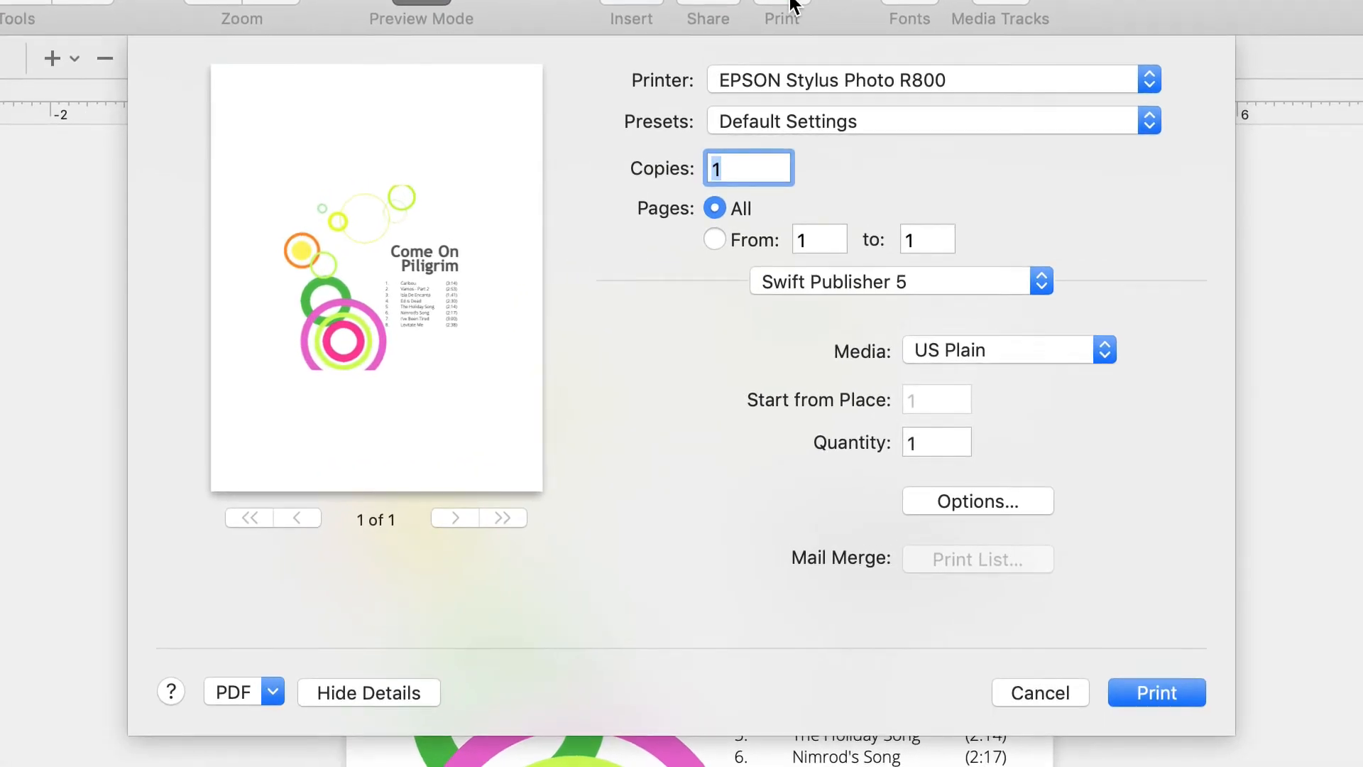
click(1106, 350)
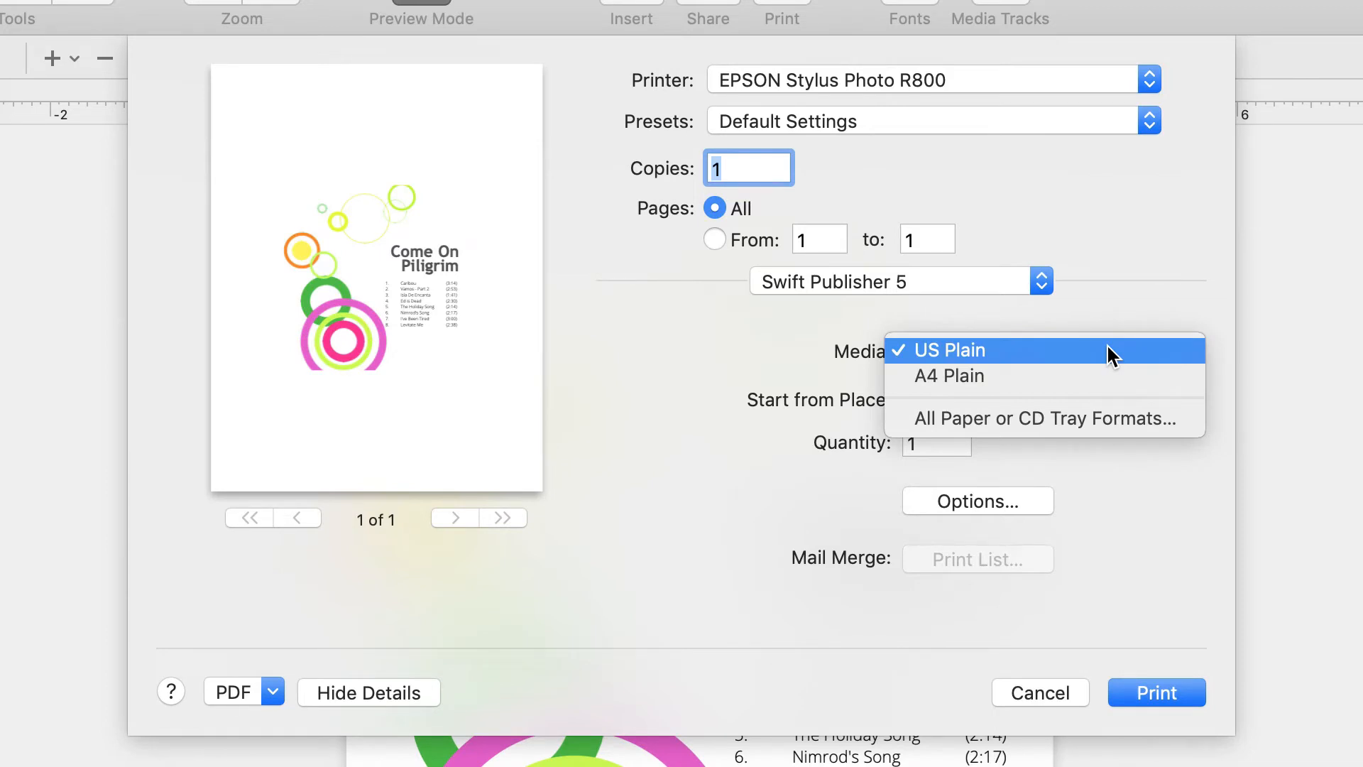
click(1082, 423)
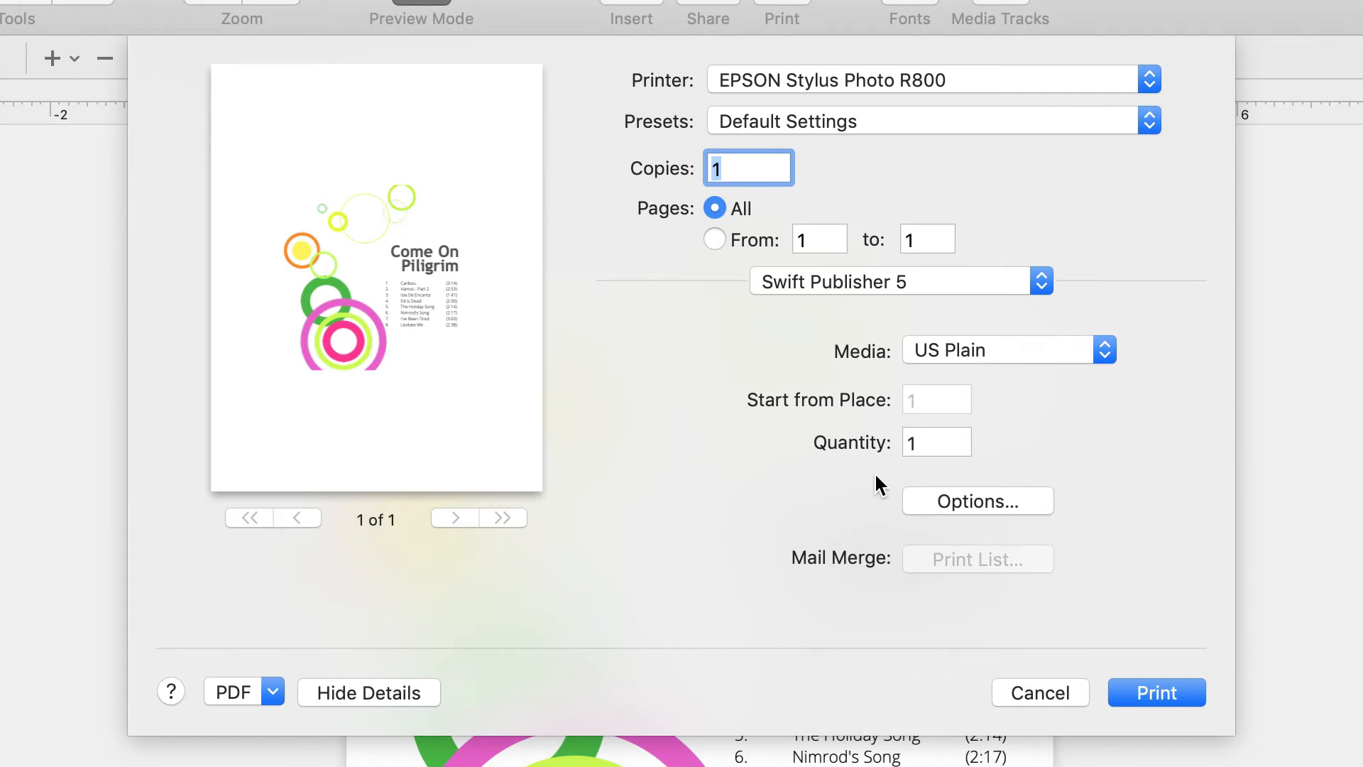
- Set the print quantity of the insert to 2 and page through the print preview
double_click(906, 441)
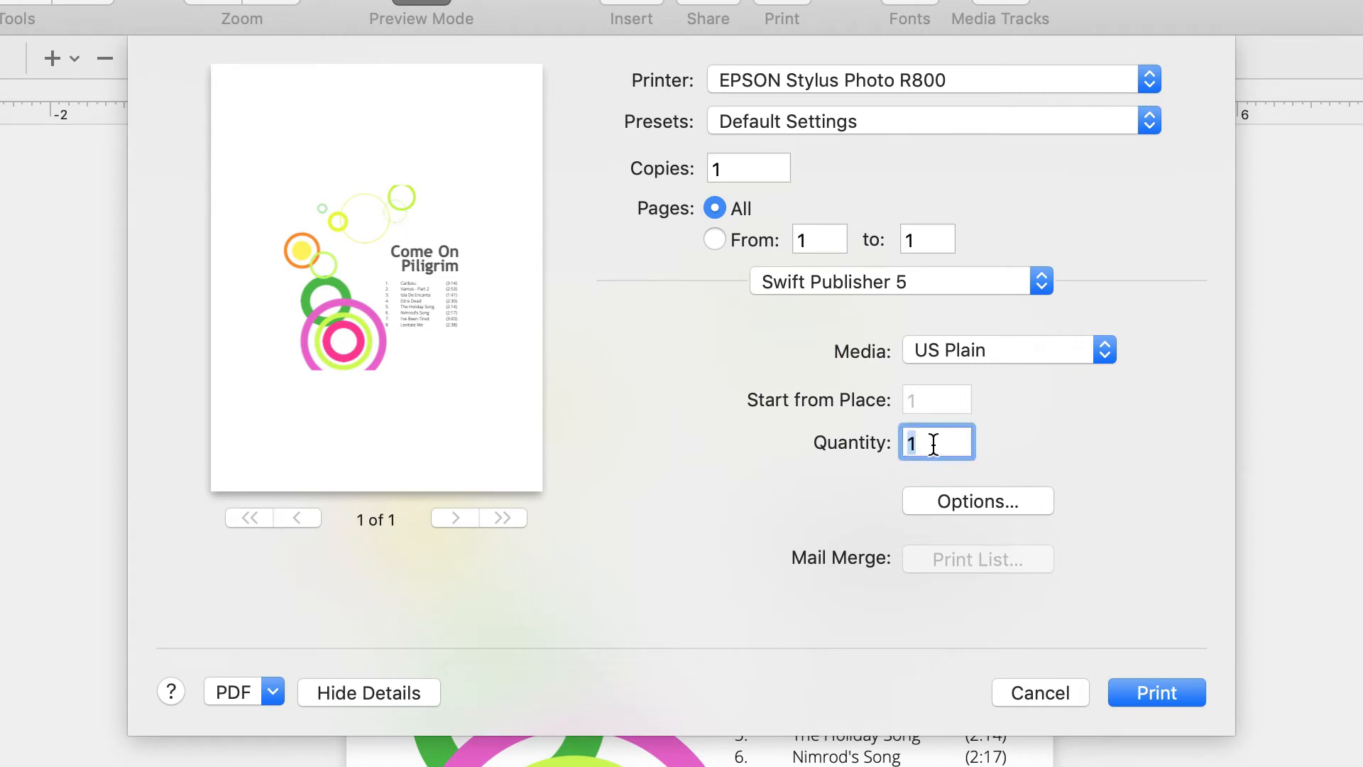
text(2)
click(455, 519)
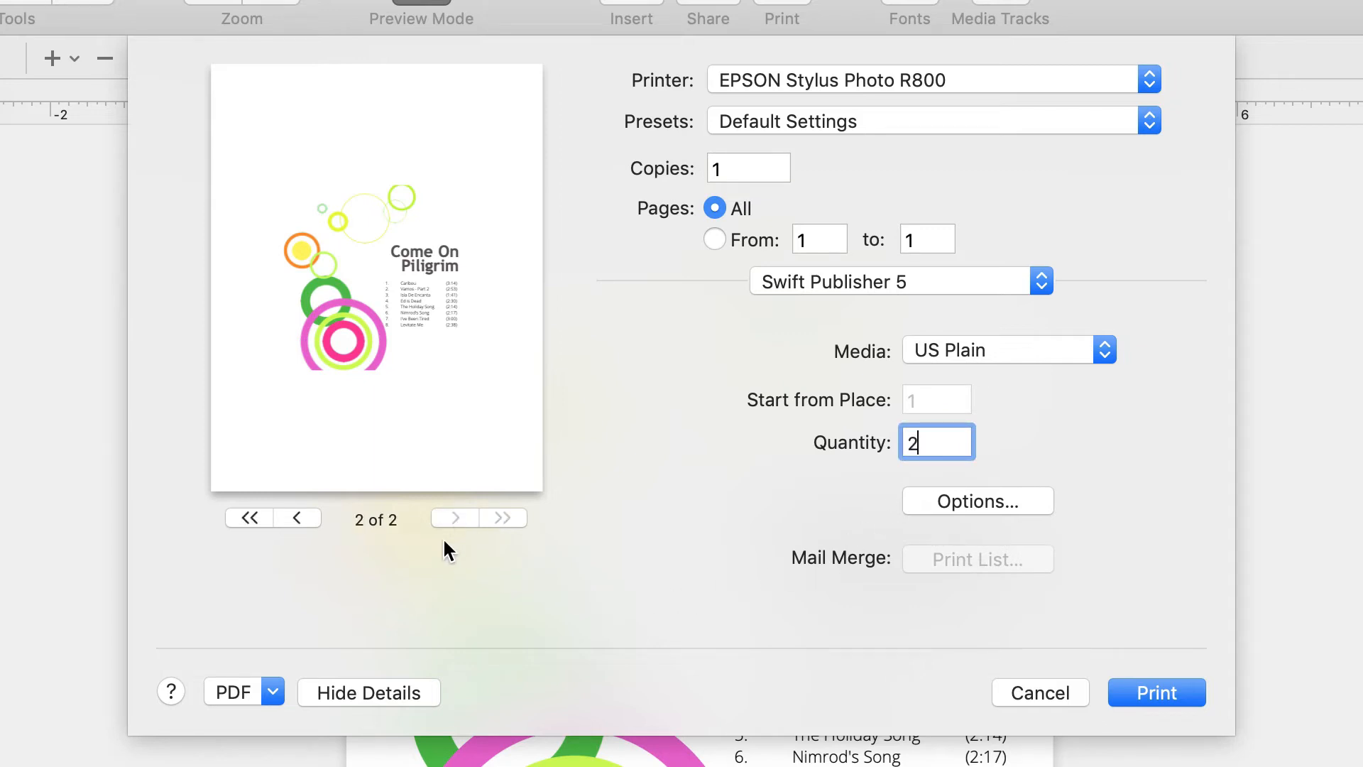
click(297, 519)
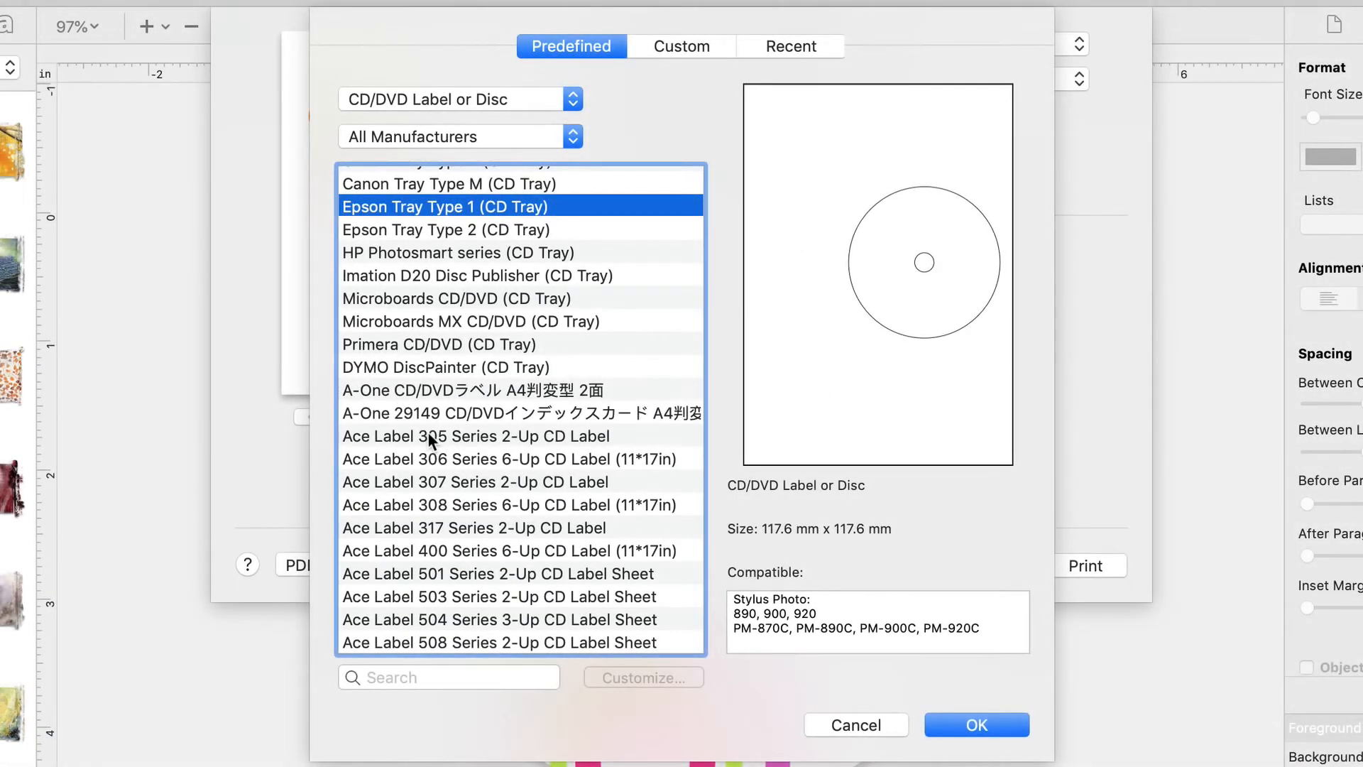
- Browse the Ace Label formats, choose the Ace Label 508 Series 2-Up CD Label Sheet as media and set the starting place to 2
click(427, 435)
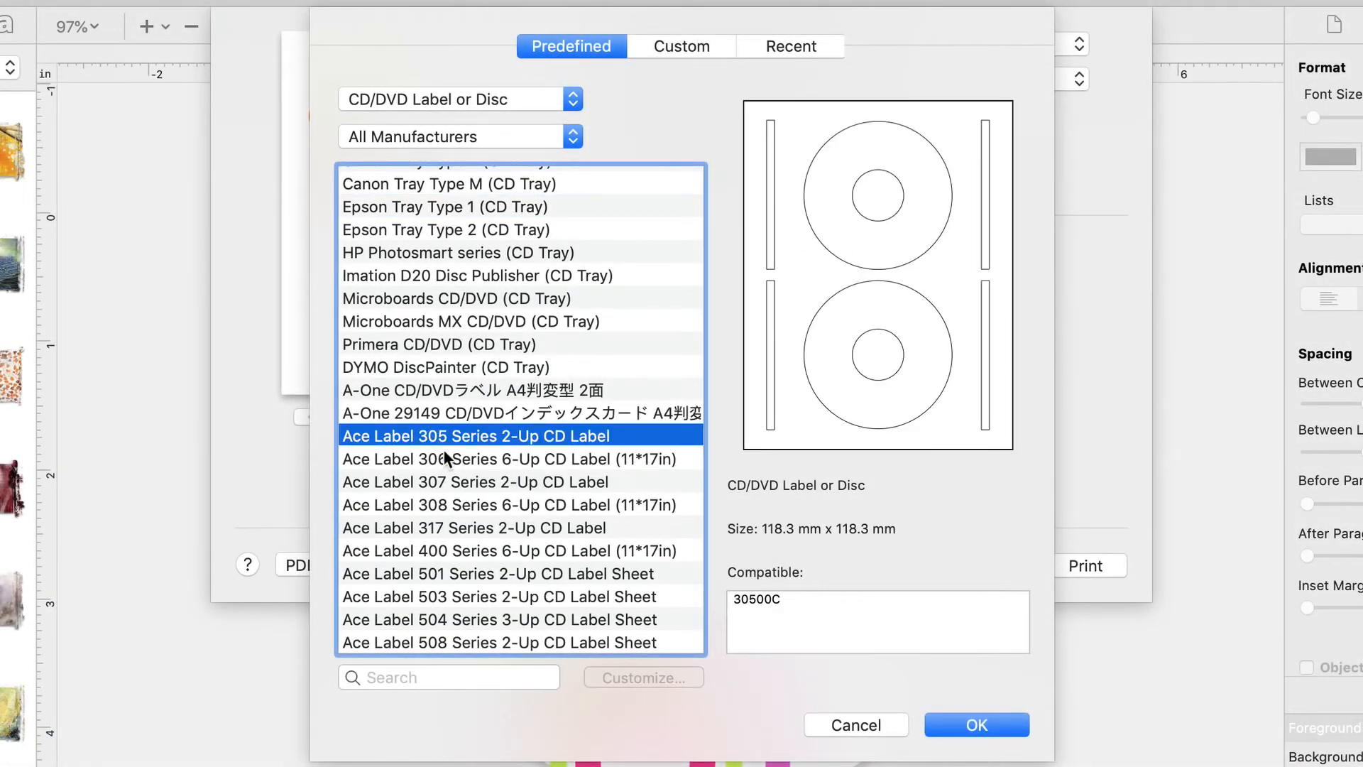
click(450, 482)
click(464, 526)
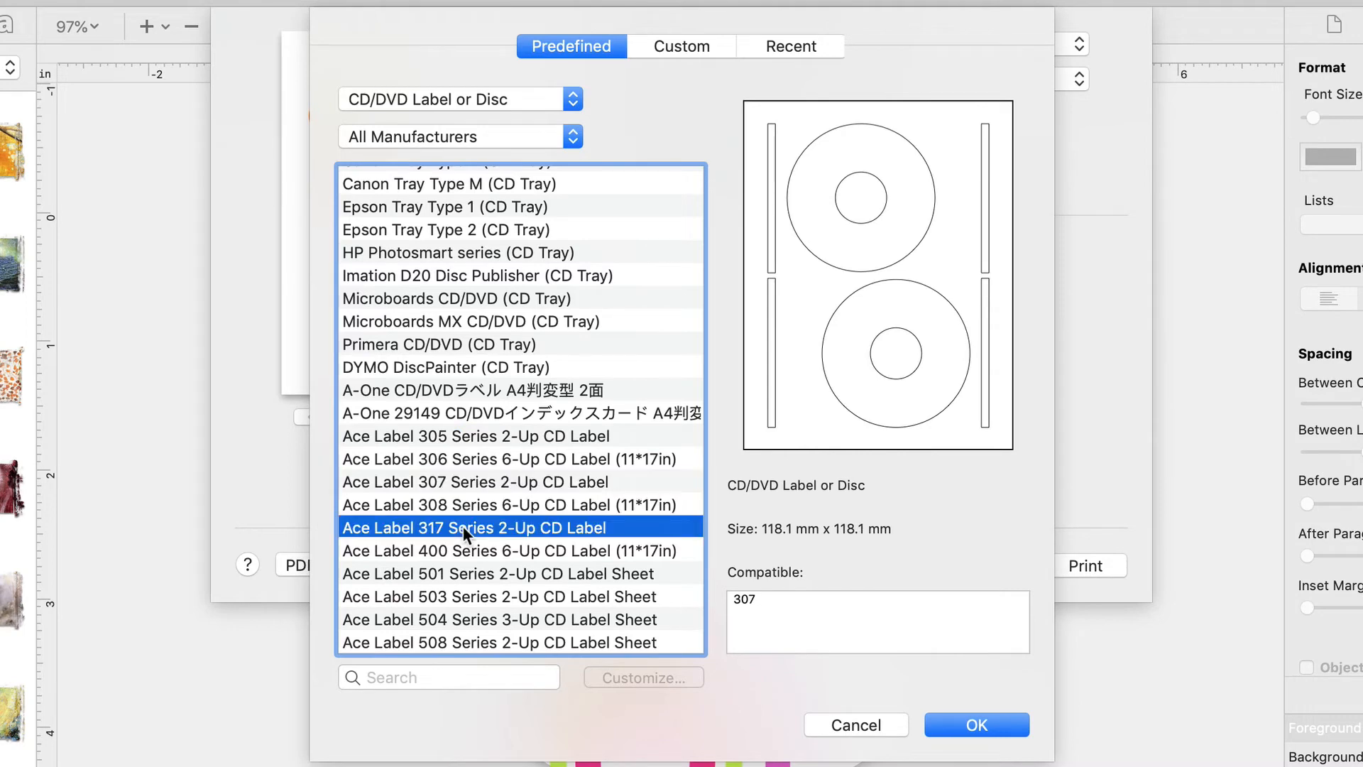
click(483, 575)
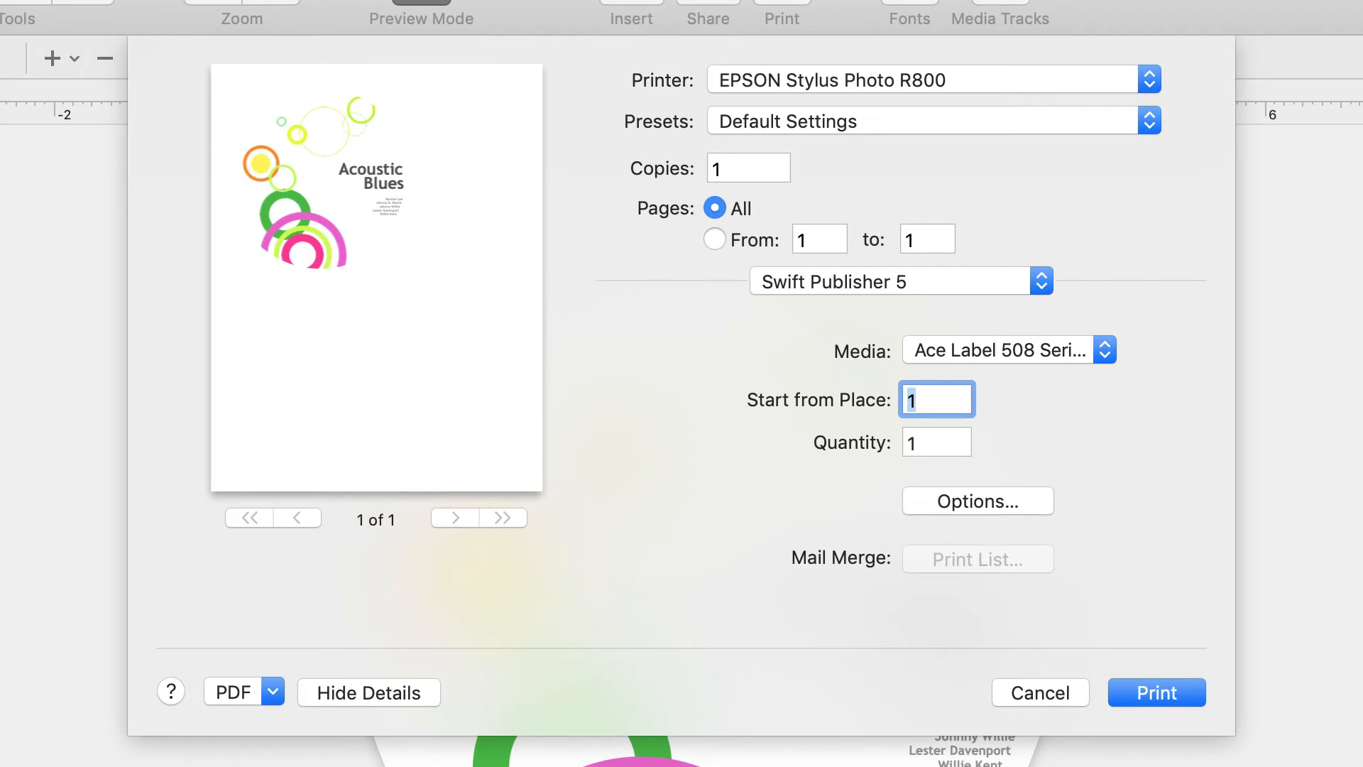
text(2)
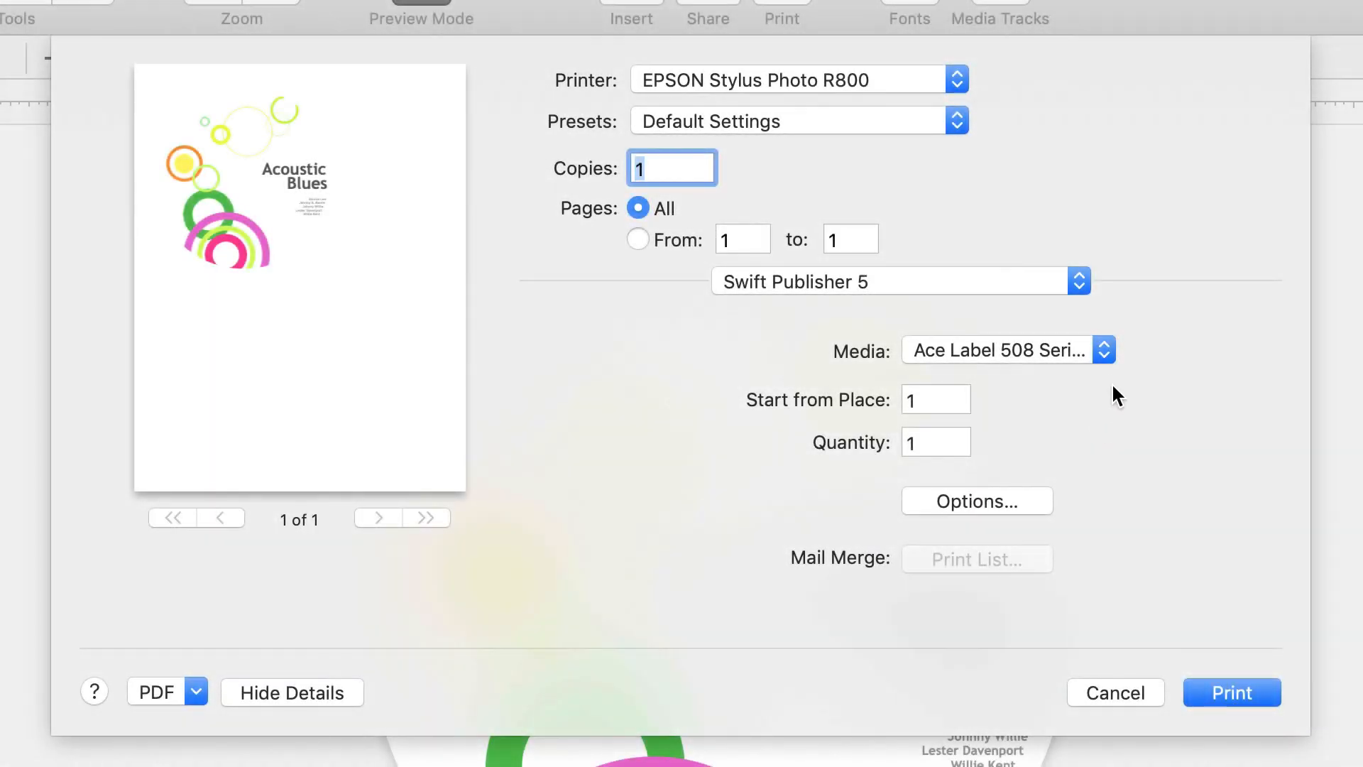
- Set the disc label's media to Epson Tray Type 2 and enable printing of cut marks and dotted outlines
click(1107, 349)
click(1097, 374)
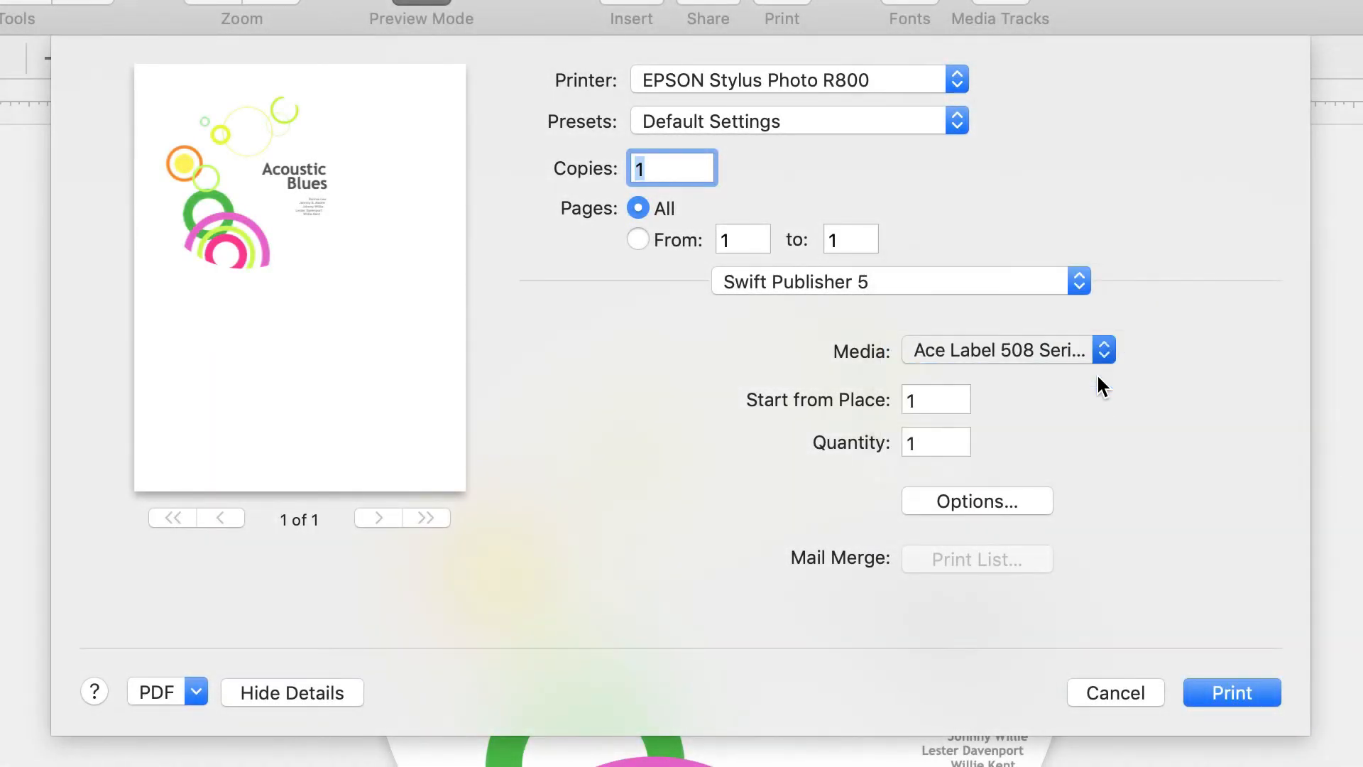
click(1033, 498)
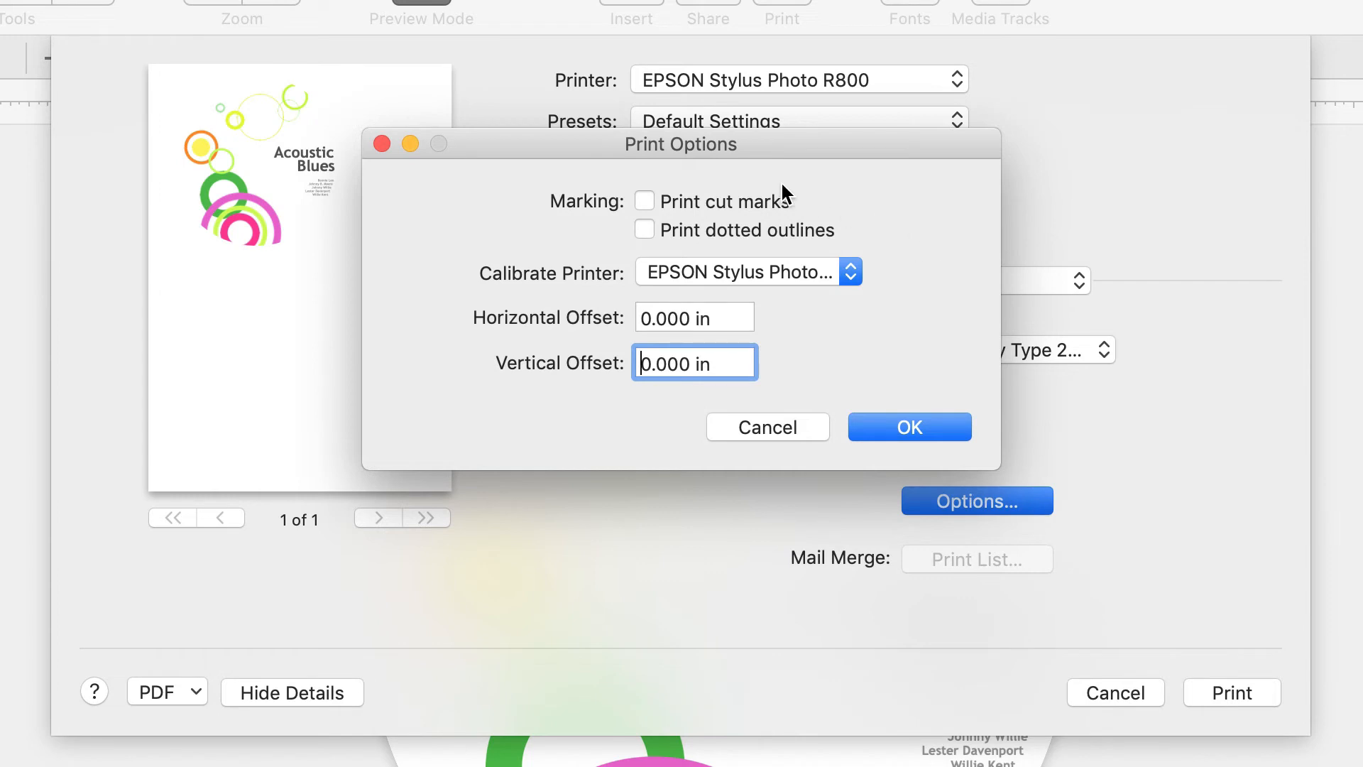
click(641, 201)
- Calibrate the EPSON Stylus Photo R800 with a horizontal offset of -3.7 in and a vertical offset of -5 in
click(734, 313)
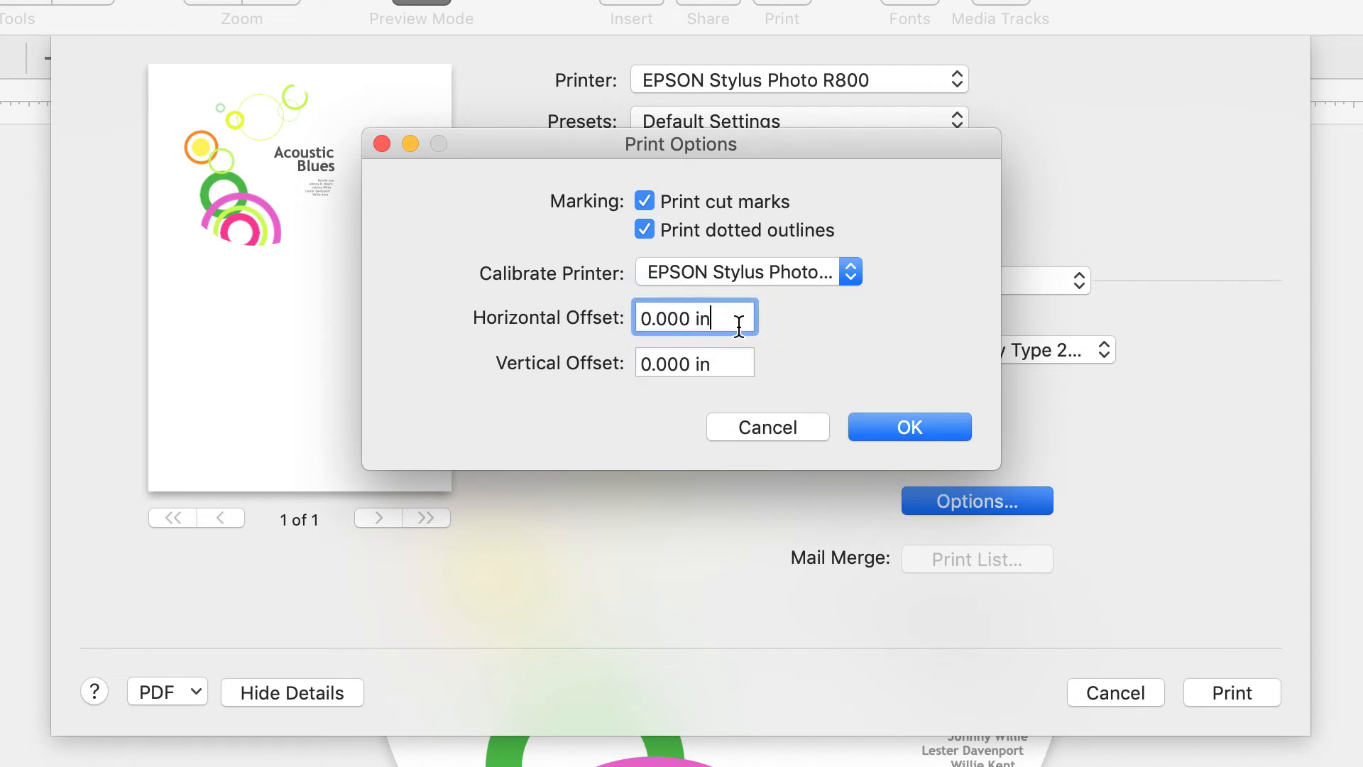
click(727, 363)
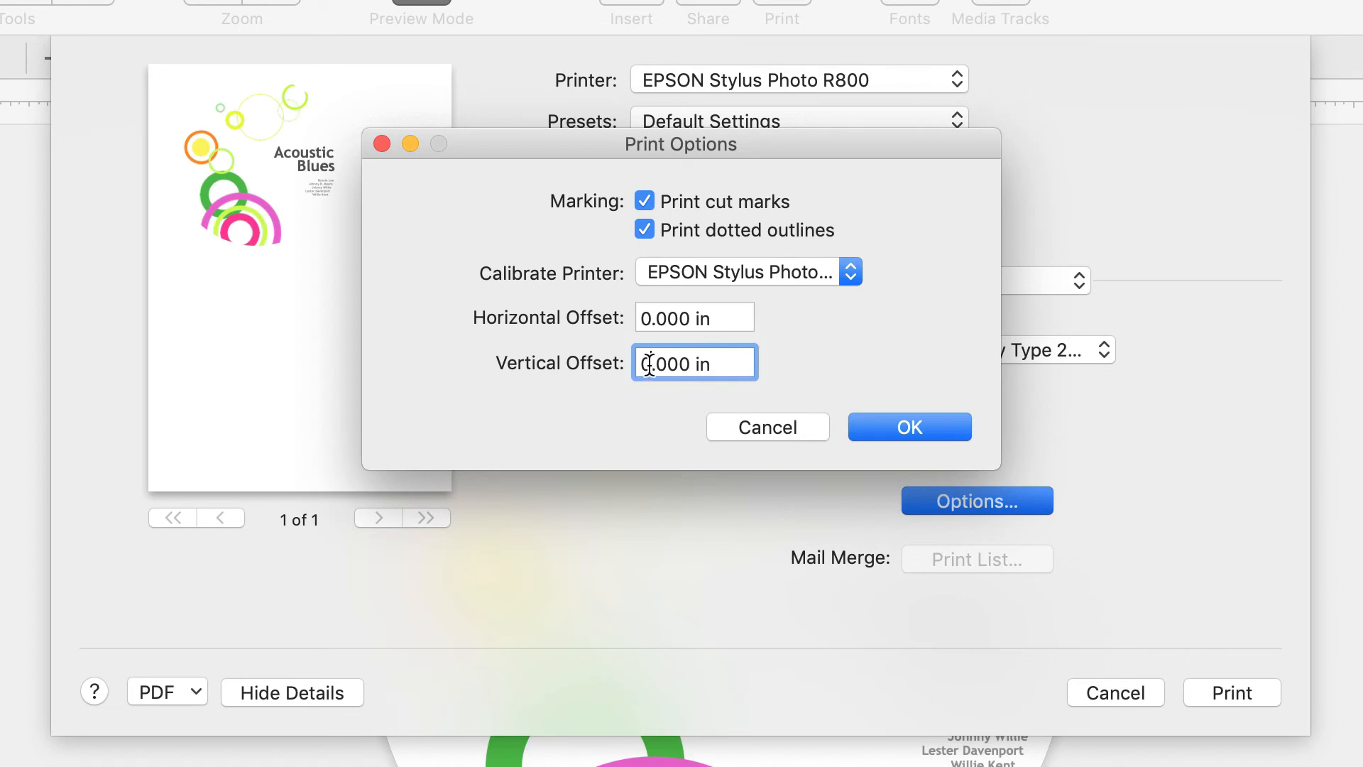
drag(649, 372, 619, 381)
text(-5)
click(749, 364)
- View the calibration offsets of the Brother HL-2240, and return to those of the EPSON Stylus Photo R800
click(851, 273)
click(834, 294)
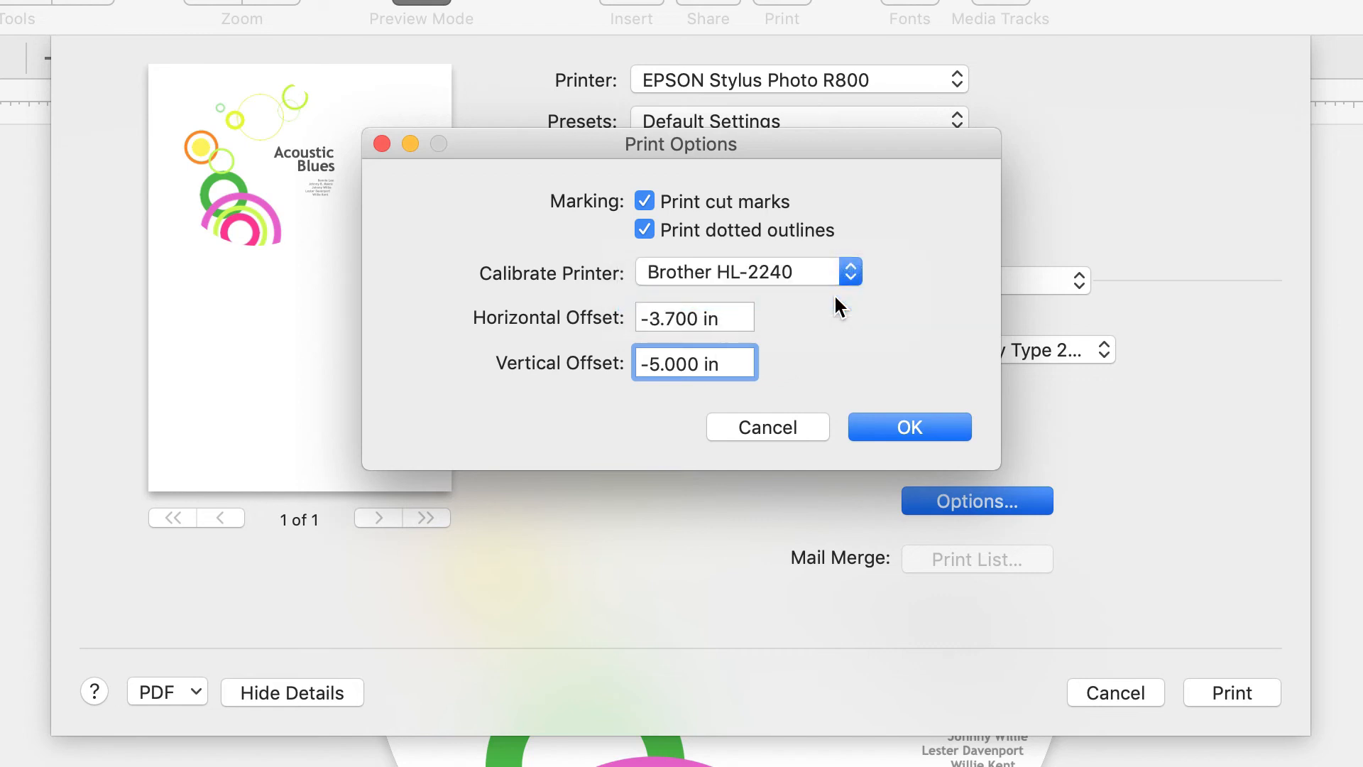
click(854, 273)
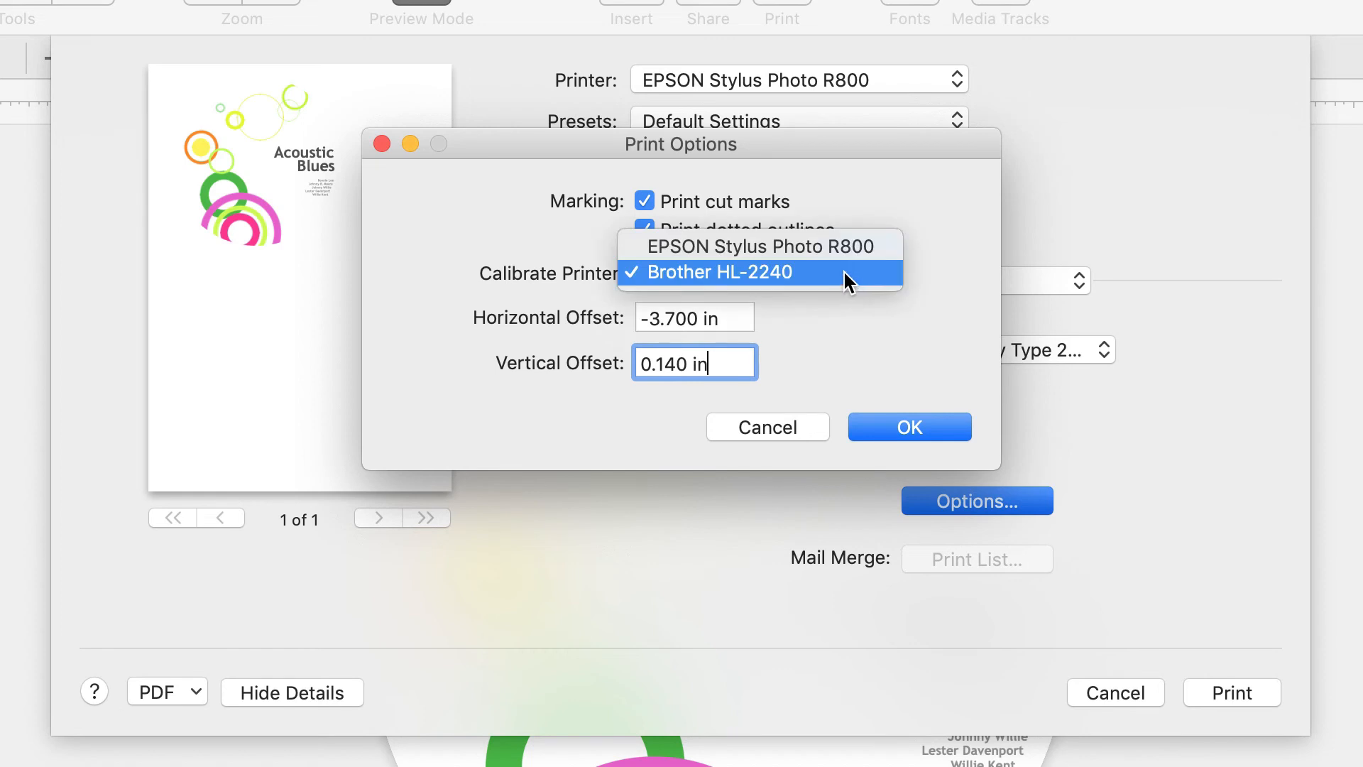
click(803, 249)
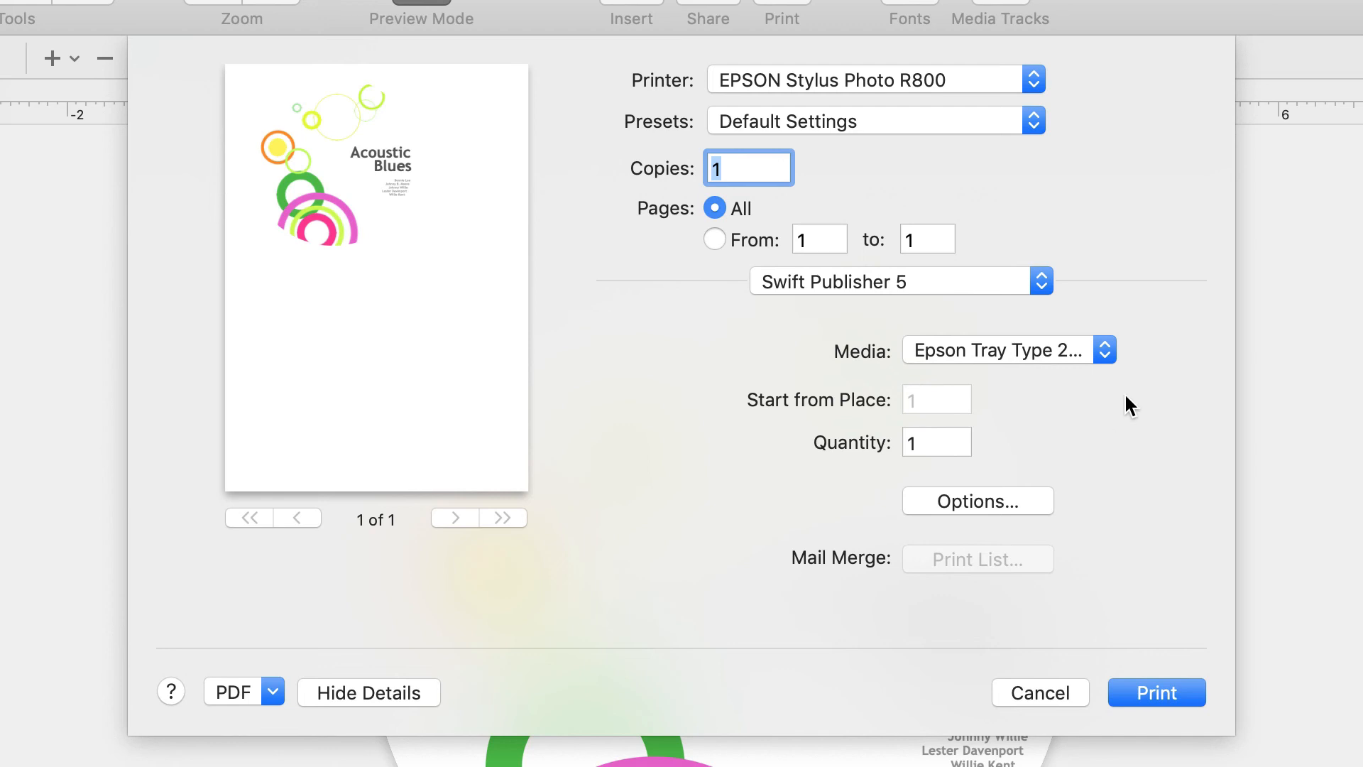
- Set the media type to CD/DVD in the Print Settings and print the Acoustic Blues disc label
click(1034, 125)
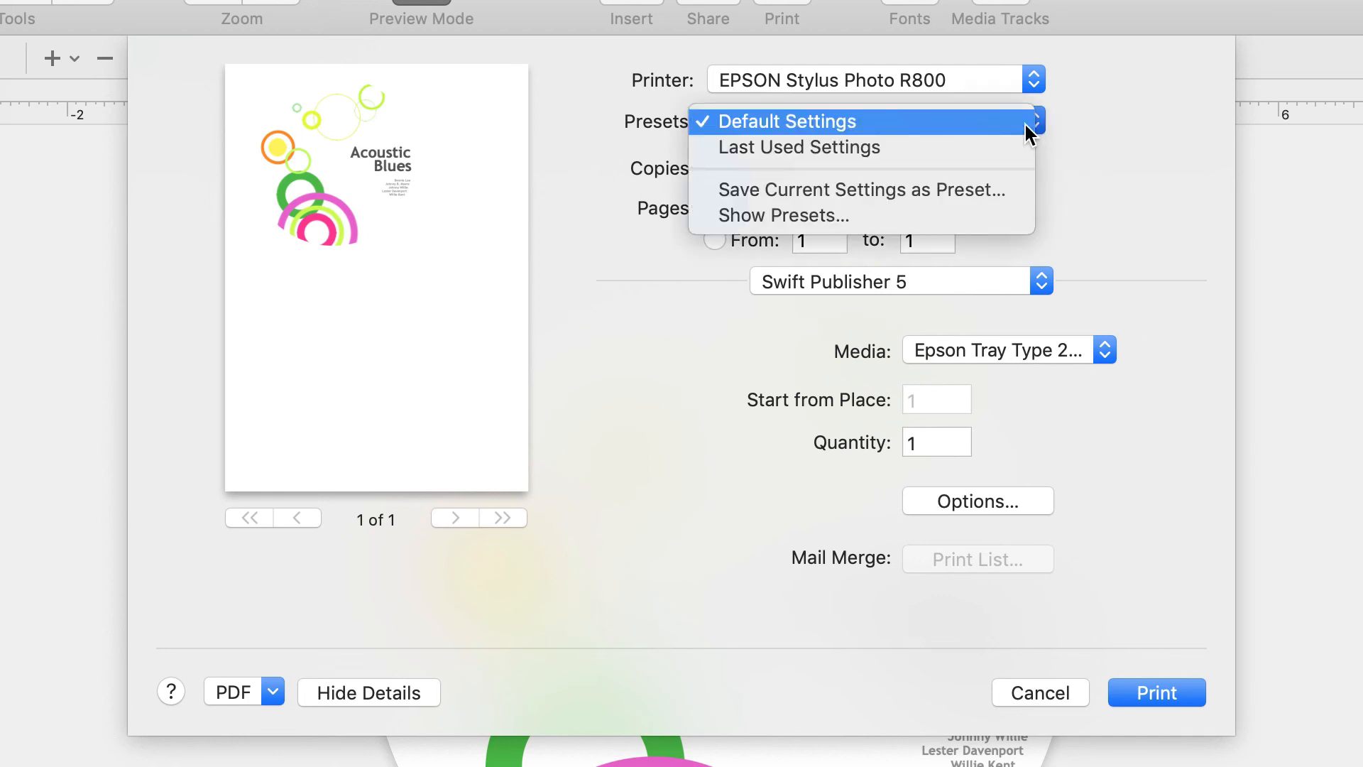
click(1027, 127)
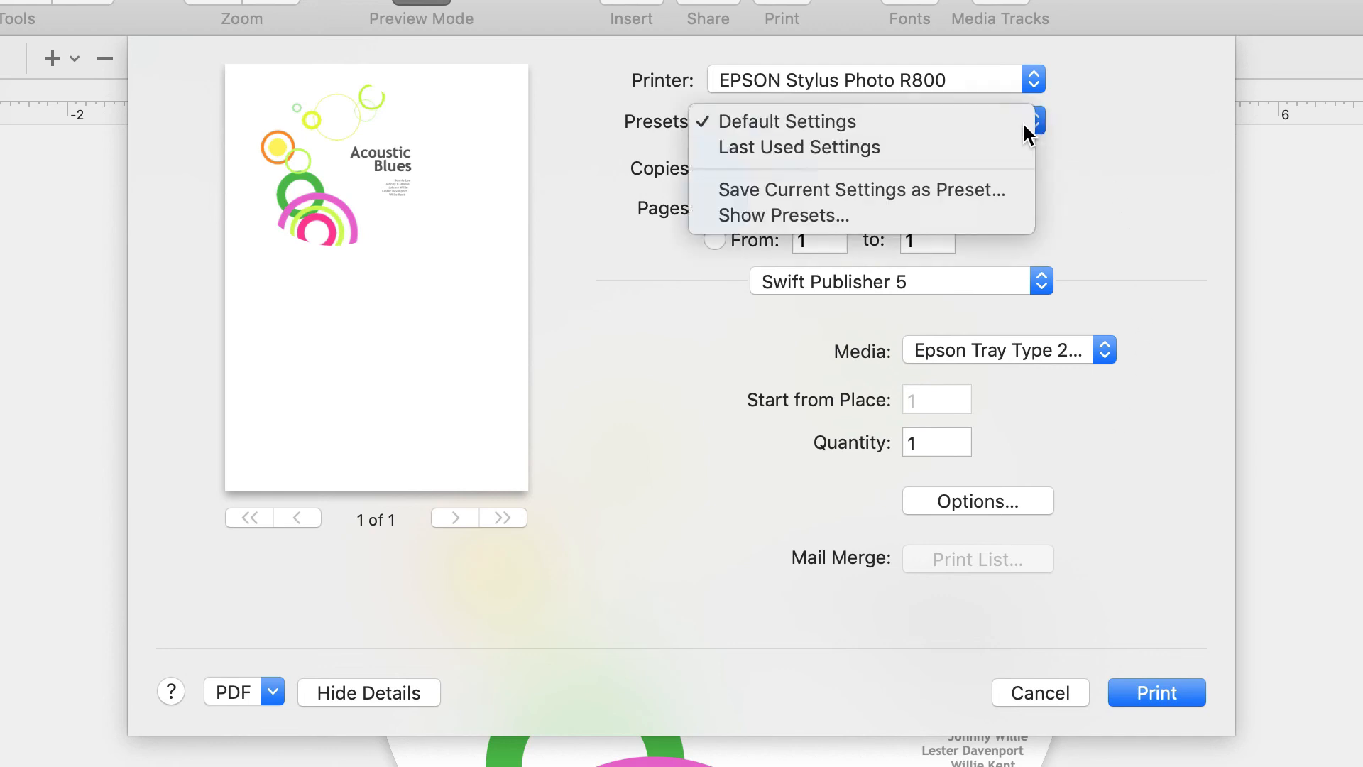
click(1042, 278)
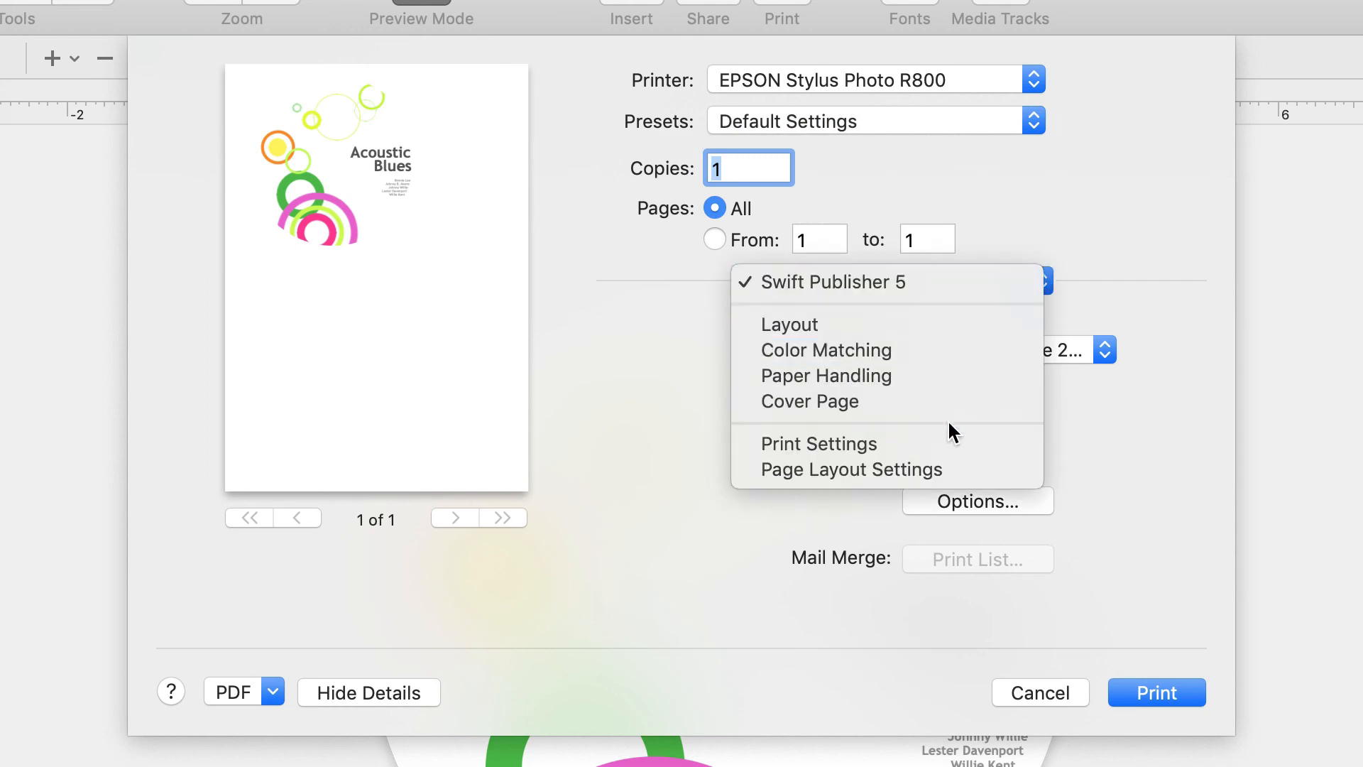
click(949, 444)
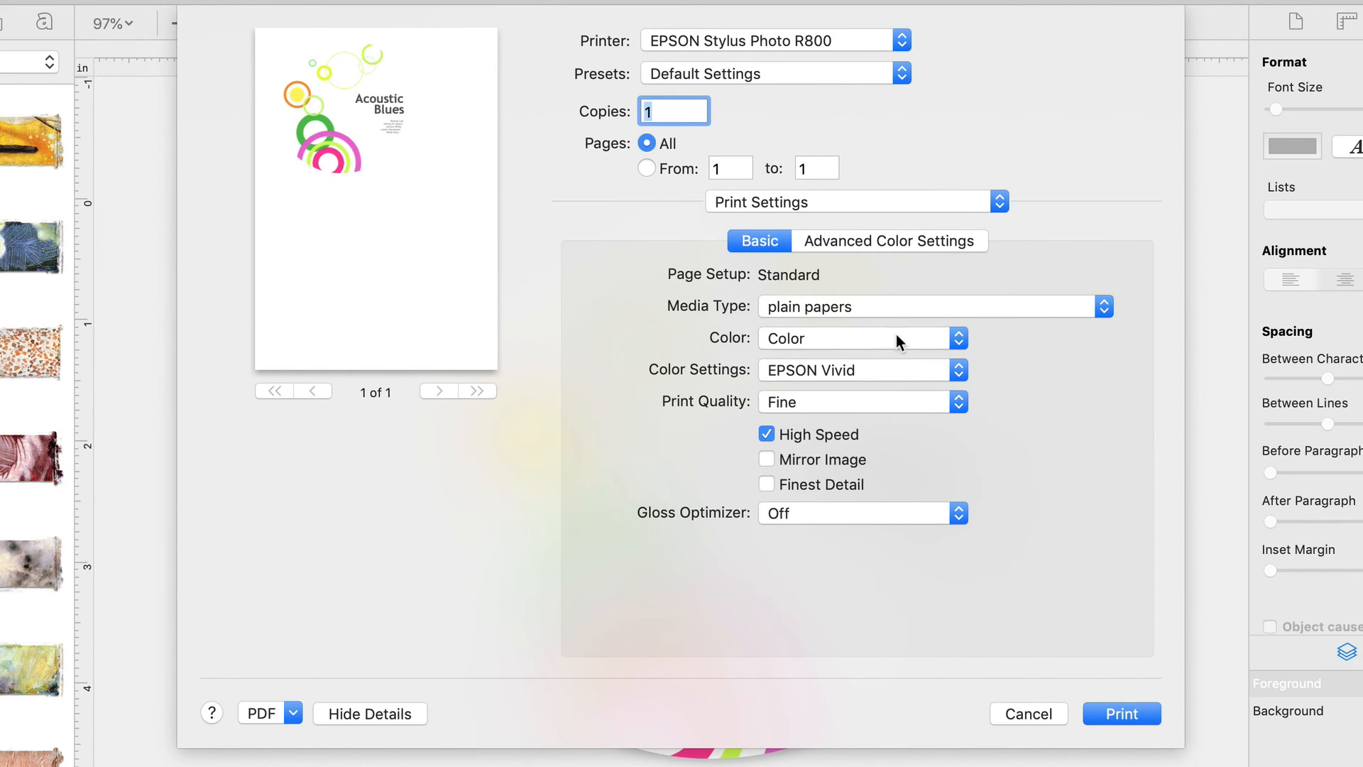
click(962, 303)
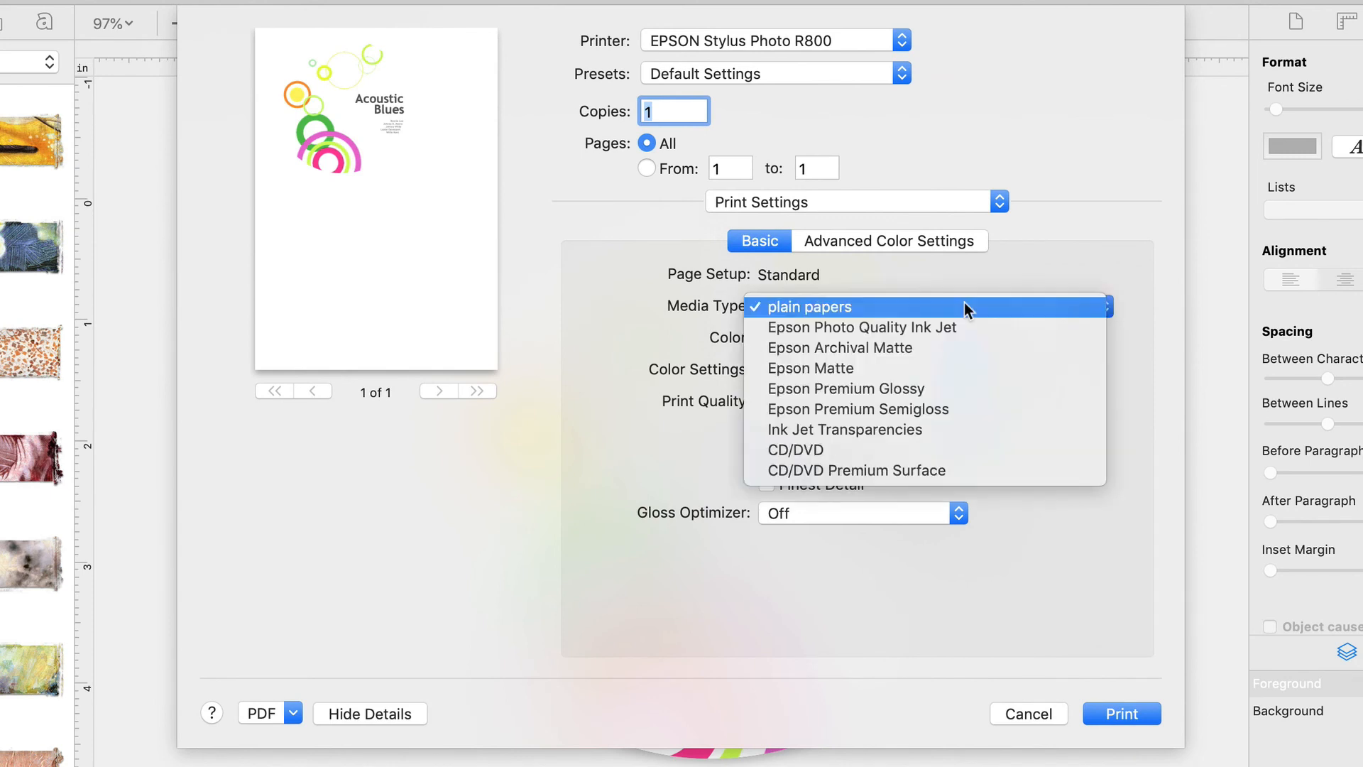
click(948, 450)
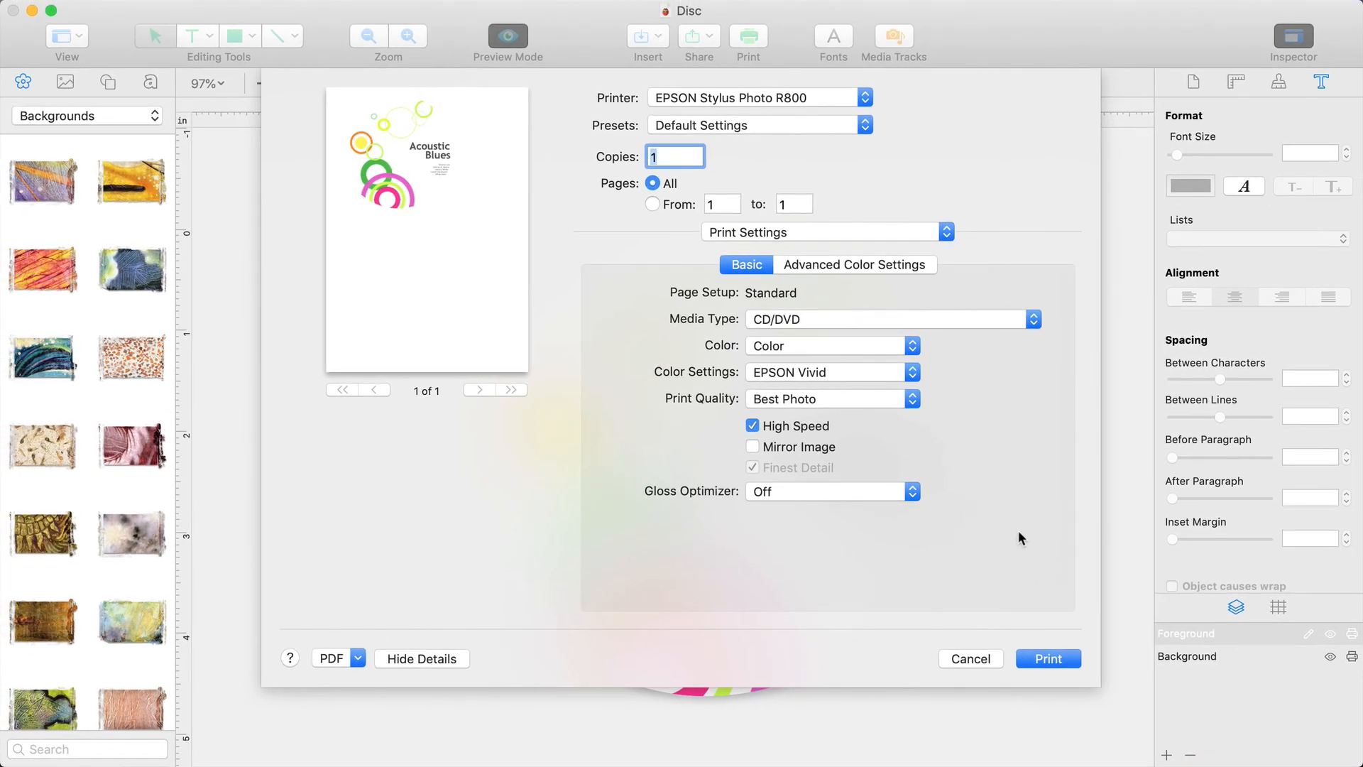
click(1050, 662)
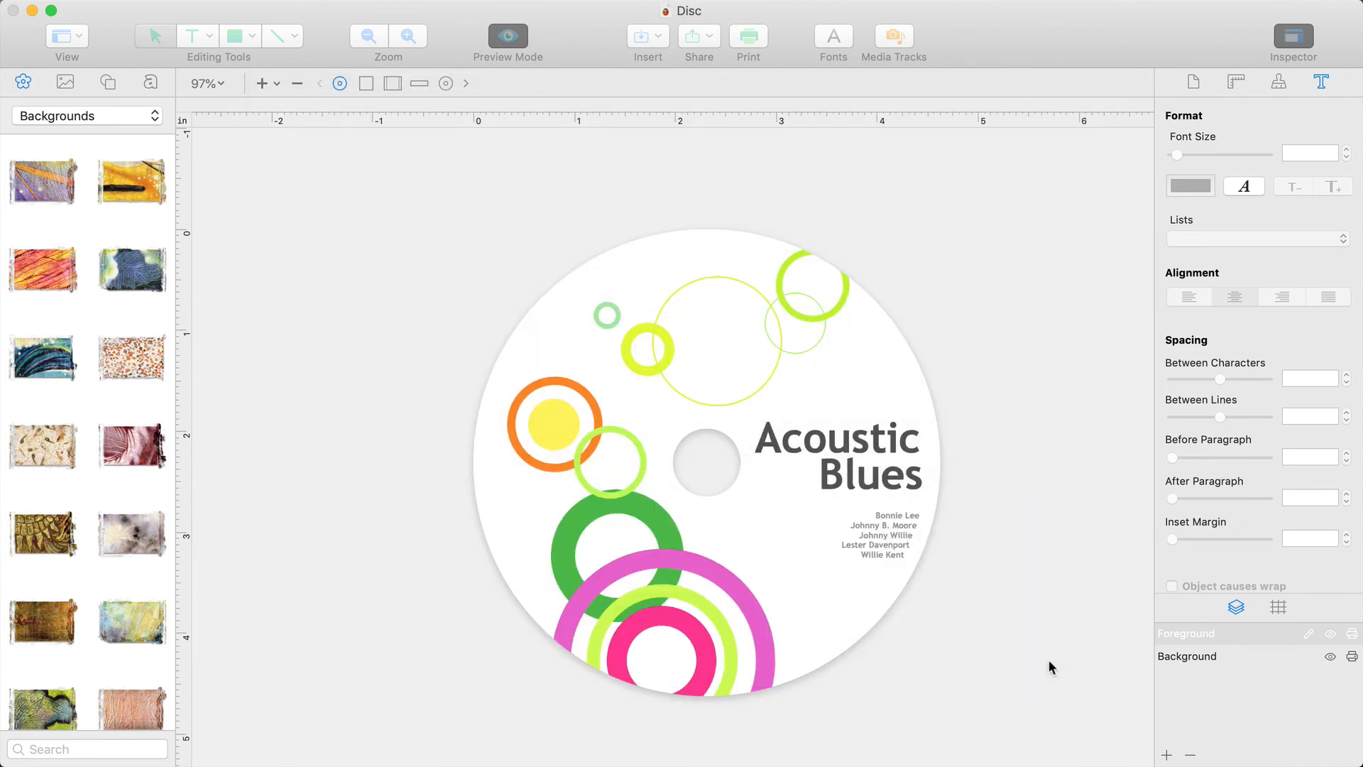